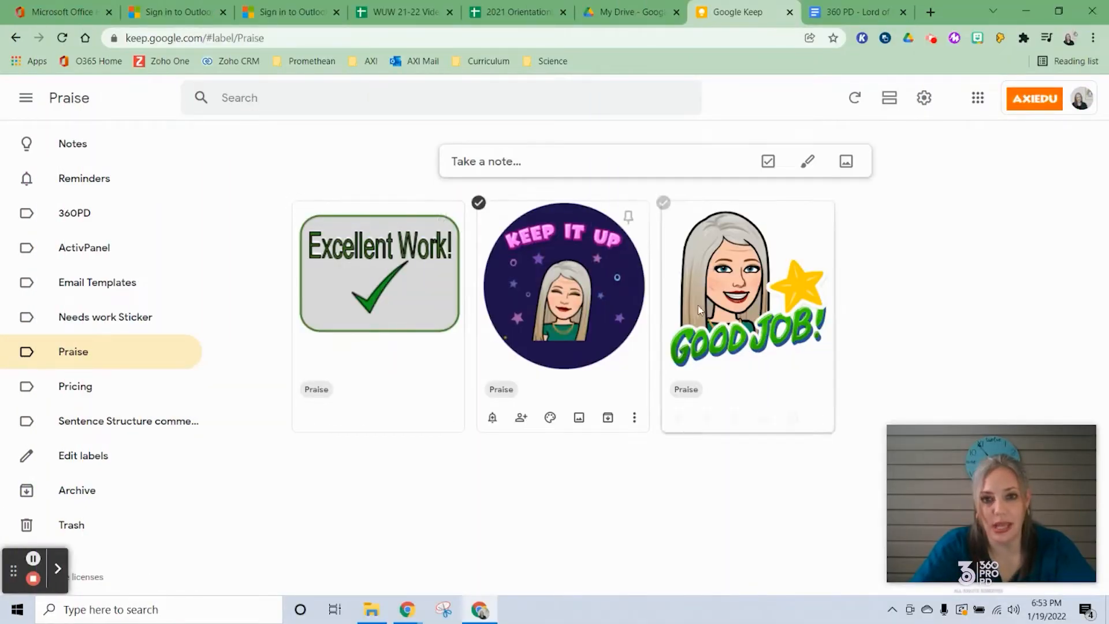
# - After glancing at the Keep sticker labels, create a new blank Google Drawings file from My Drive
pyautogui.click(153, 326)
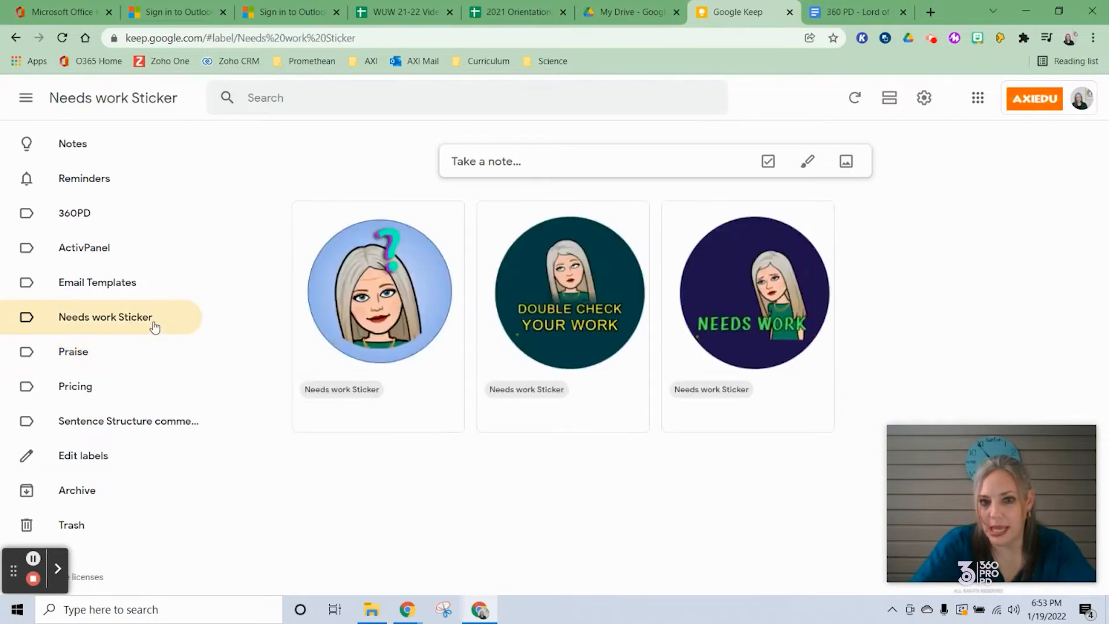
pyautogui.click(107, 351)
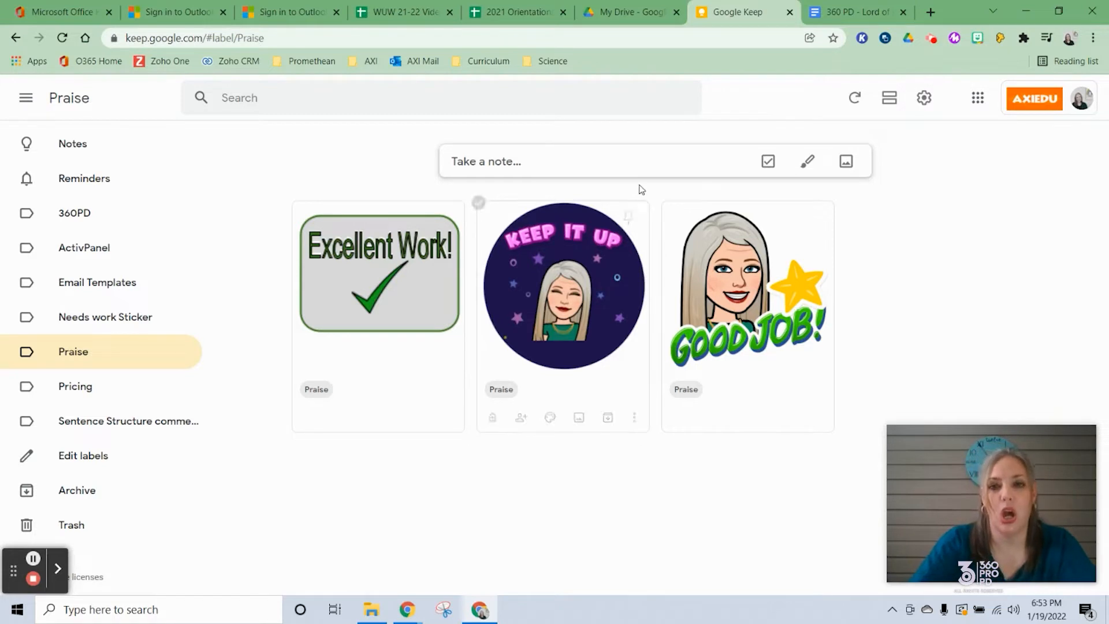
pyautogui.moveTo(564, 286)
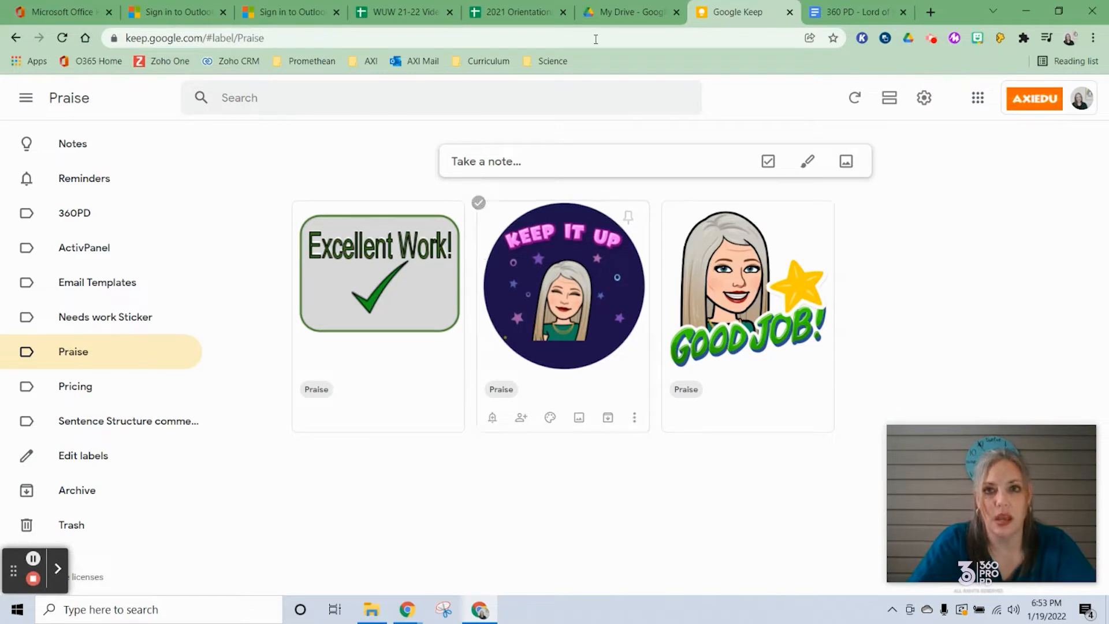
pyautogui.click(633, 15)
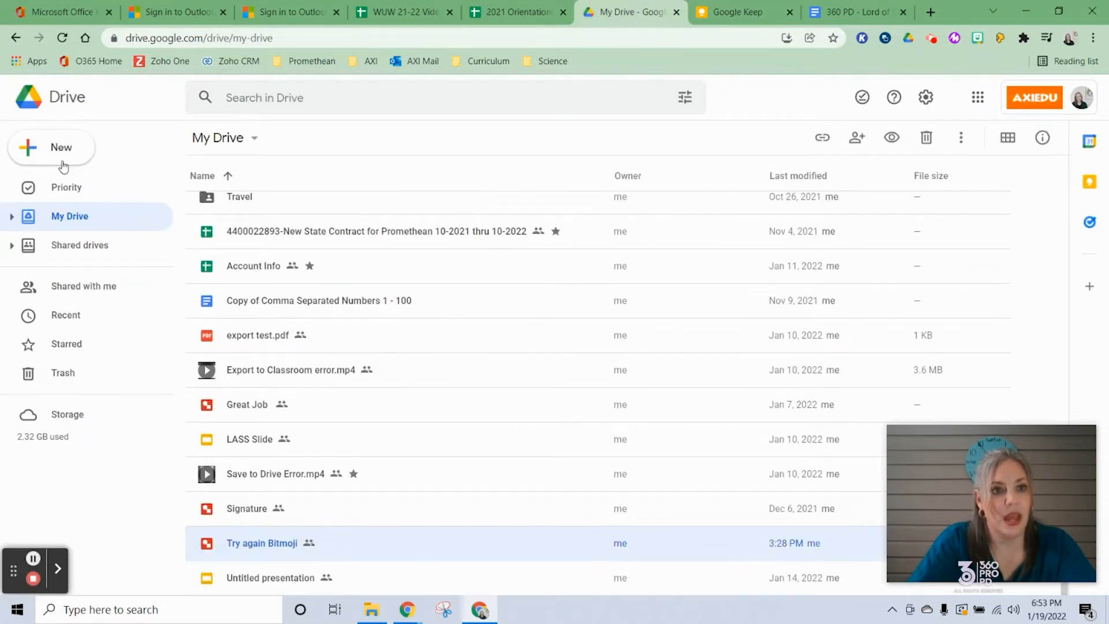
pyautogui.click(50, 147)
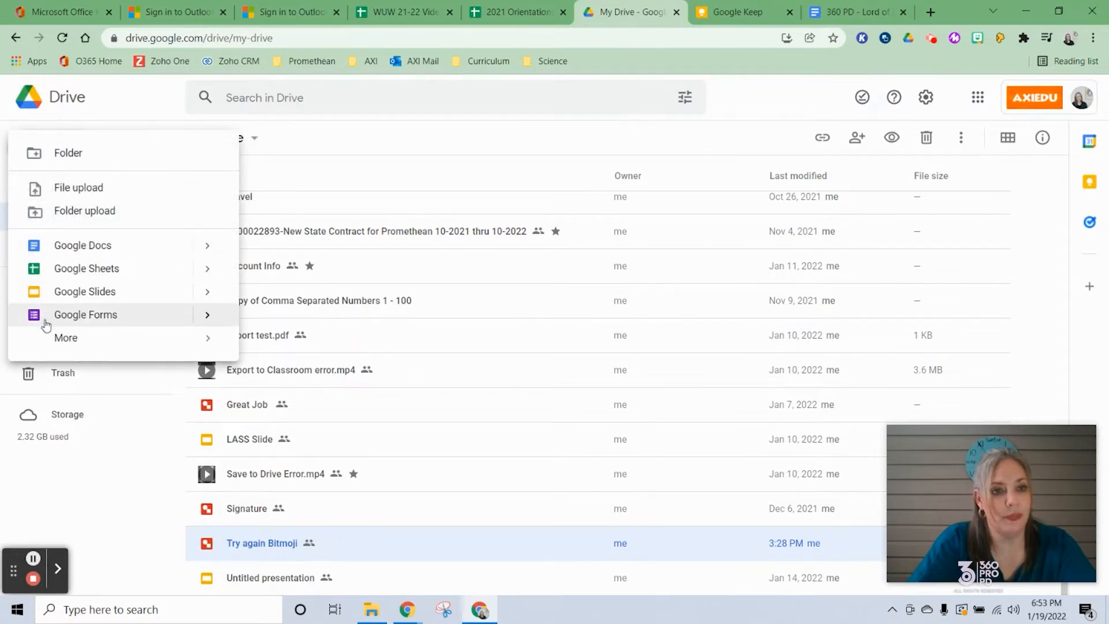
pyautogui.moveTo(66, 338)
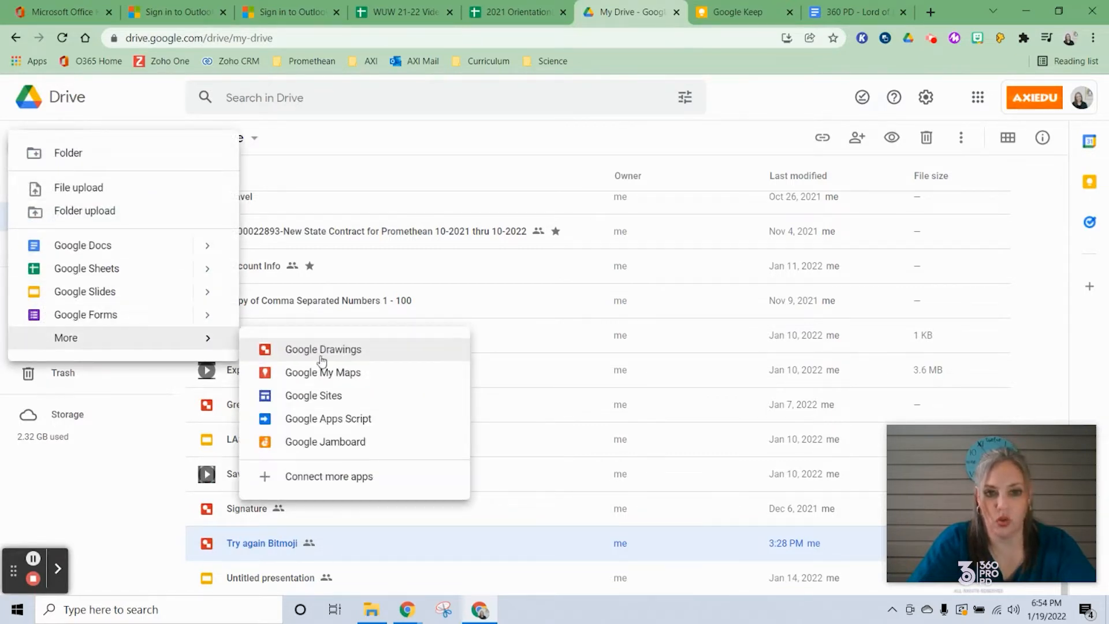
pyautogui.click(320, 355)
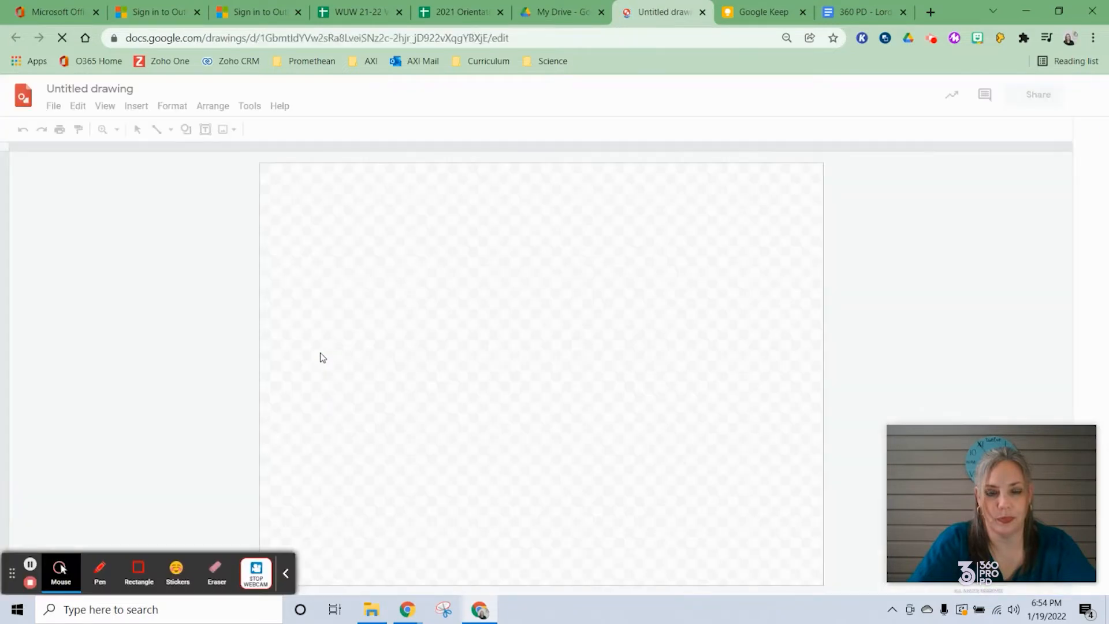
pyautogui.click(285, 572)
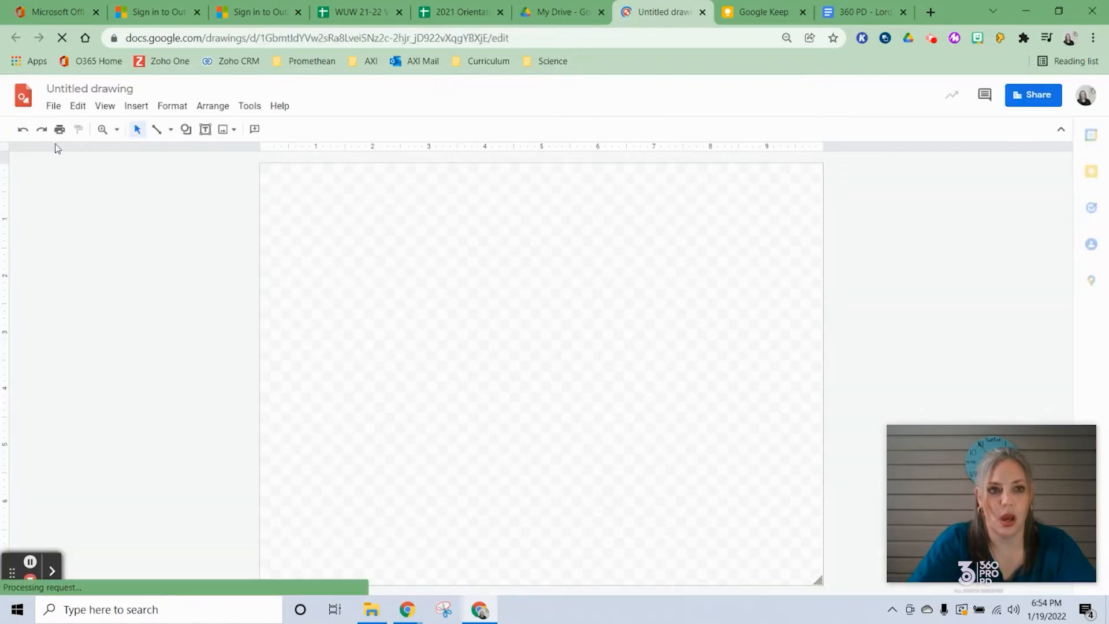
# - Rename the untitled drawing to 'Awesome Job'
pyautogui.click(94, 89)
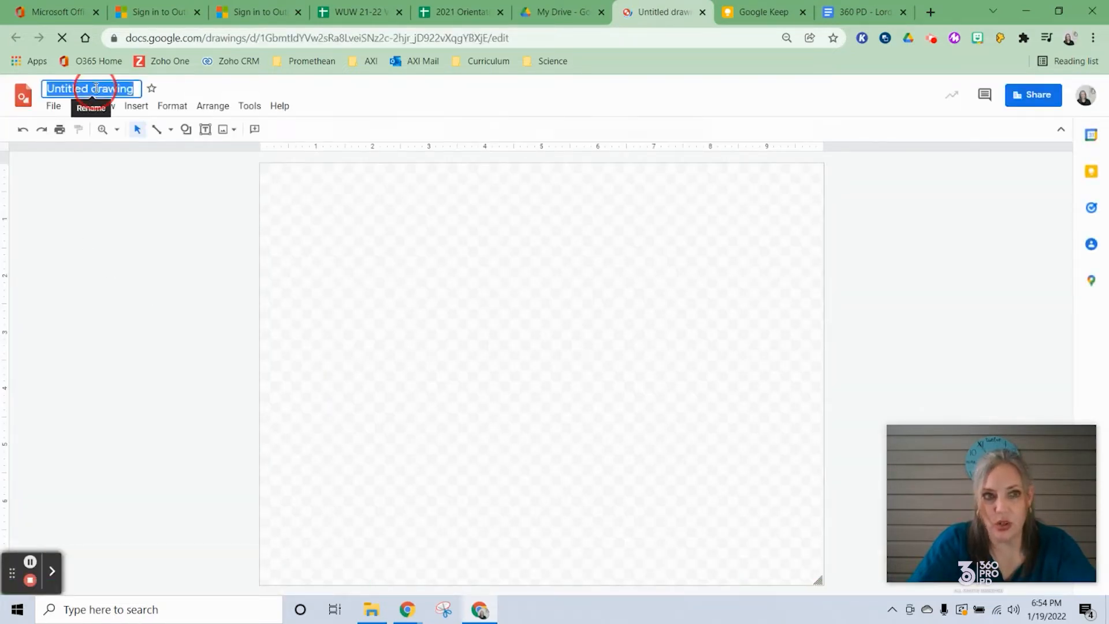
pyautogui.write('Ase')
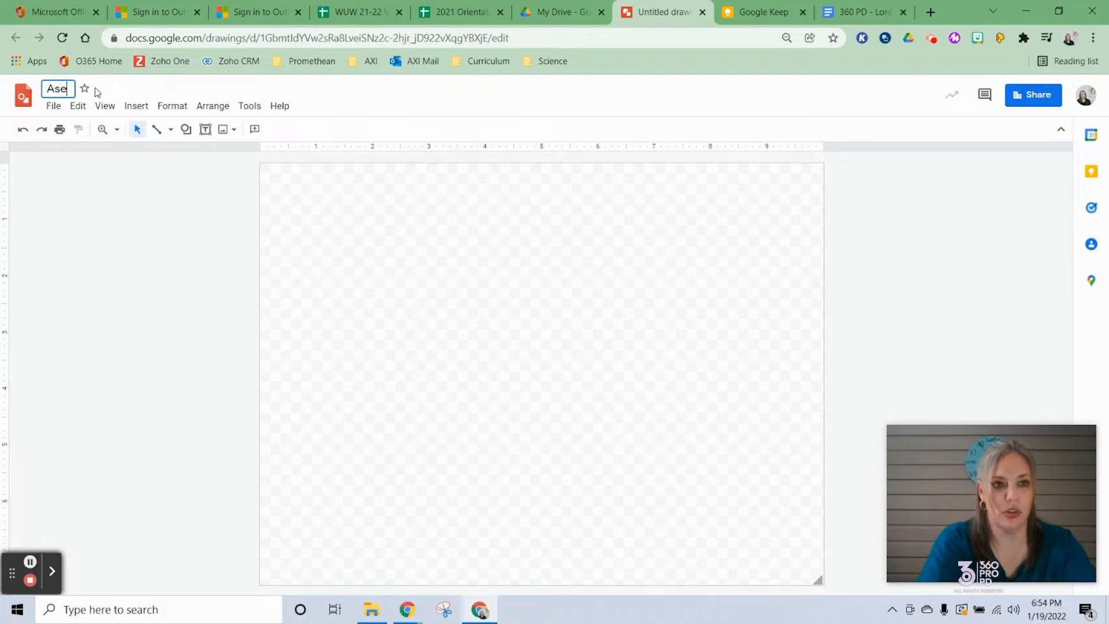
pyautogui.press('BackSpace')
pyautogui.press('BackSpace')
pyautogui.write('wesome Job')
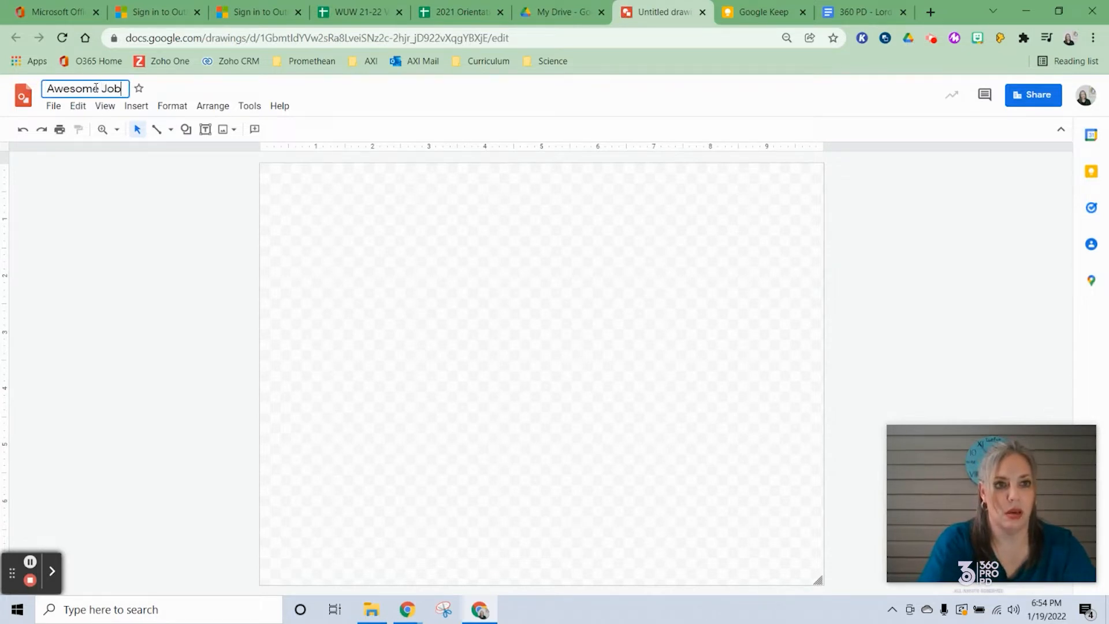
pyautogui.click(194, 246)
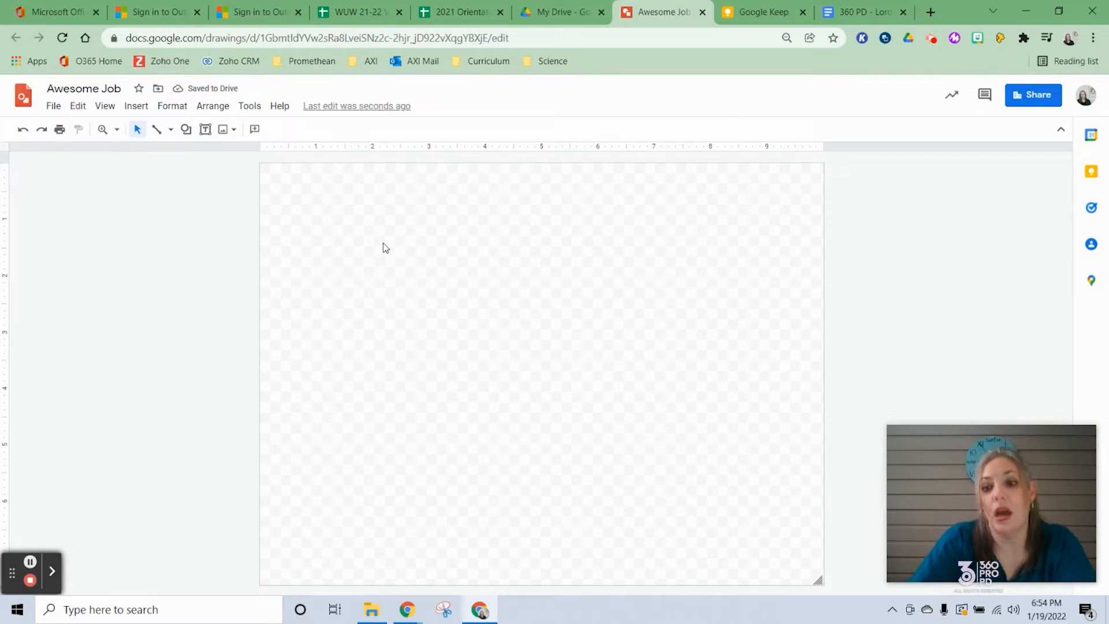
# - Set the page to a custom 3 × 3 inch size in Page setup and apply it
pyautogui.click(54, 111)
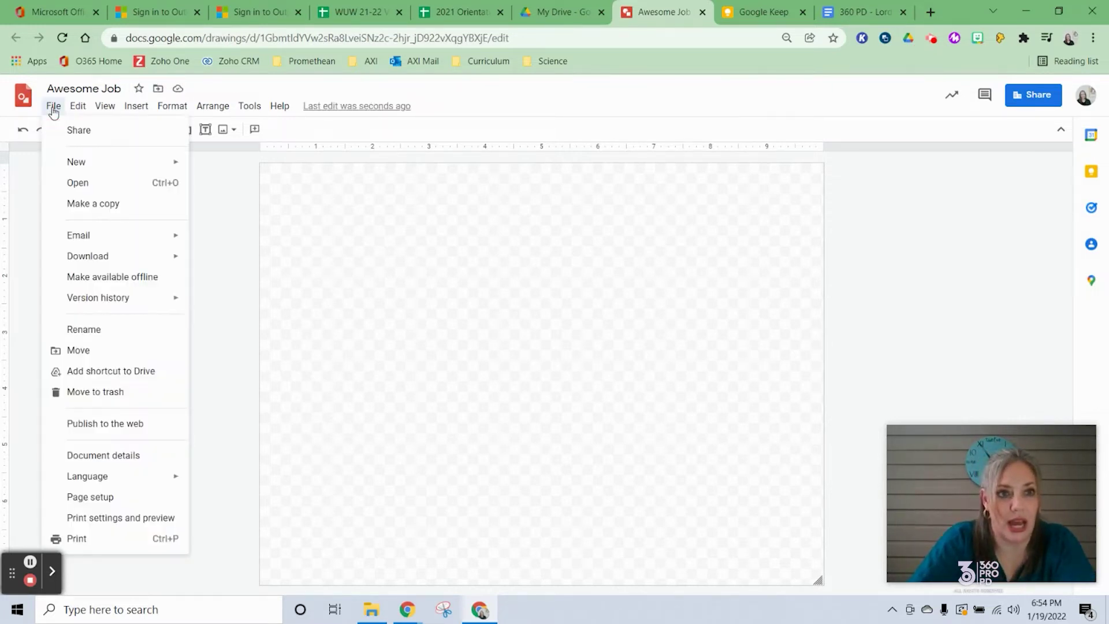
pyautogui.click(100, 498)
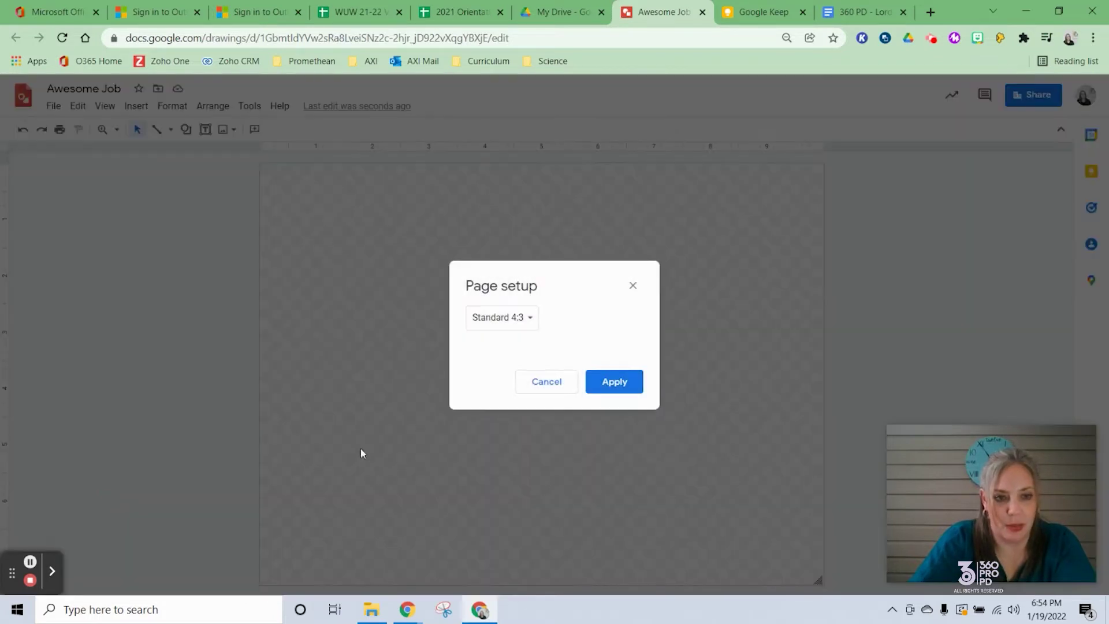
pyautogui.click(528, 319)
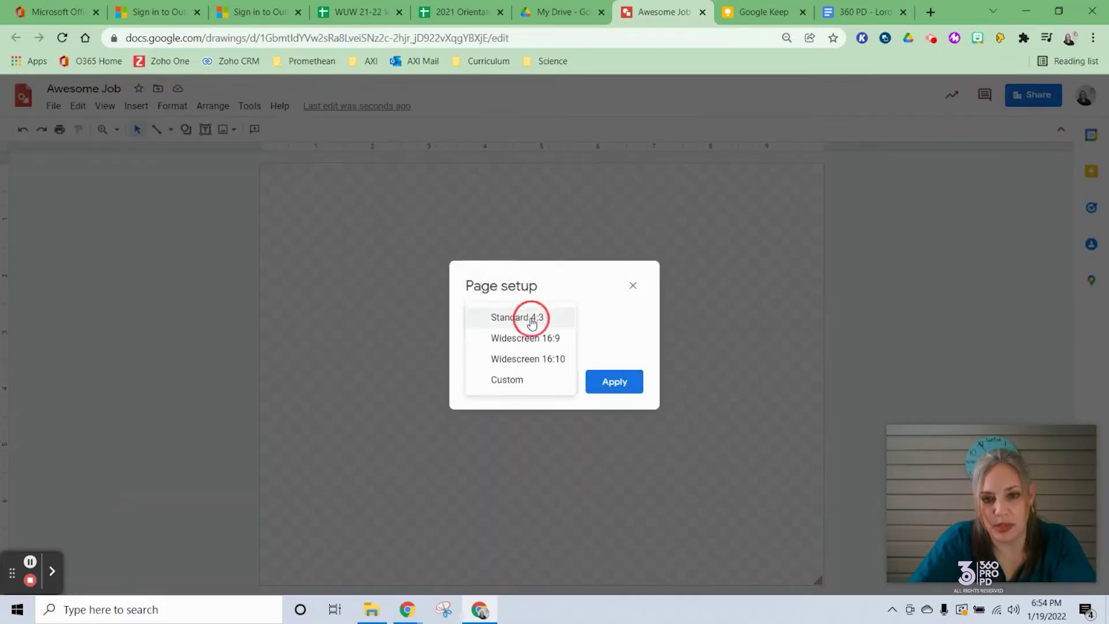
pyautogui.click(510, 382)
pyautogui.moveTo(494, 353); pyautogui.dragTo(445, 347)
pyautogui.write('3')
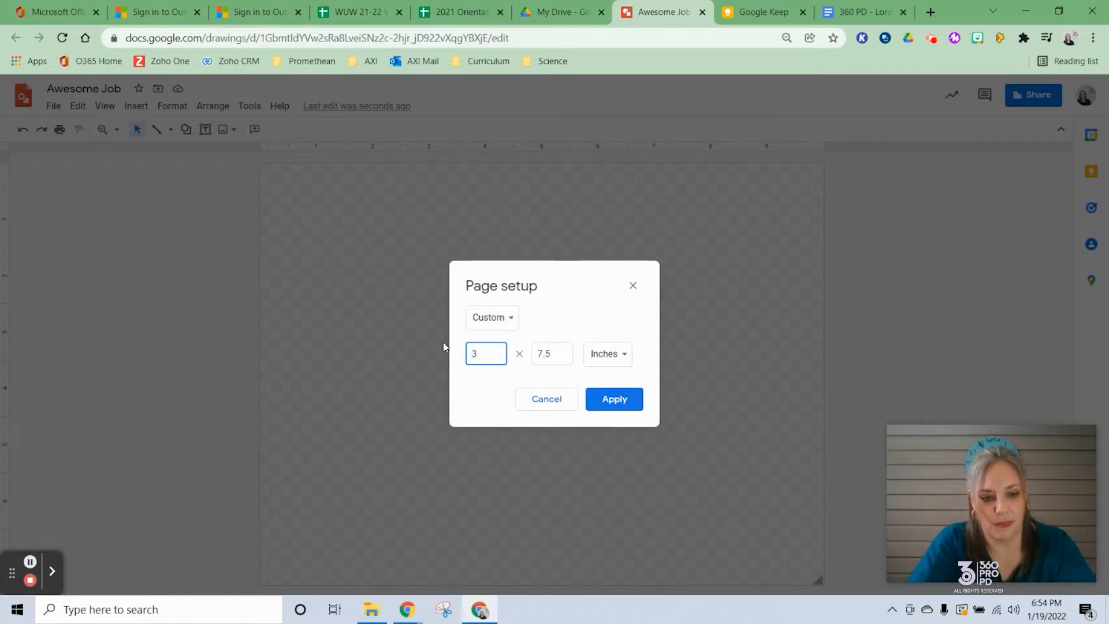
pyautogui.press('Tab')
pyautogui.write('3')
pyautogui.click(615, 400)
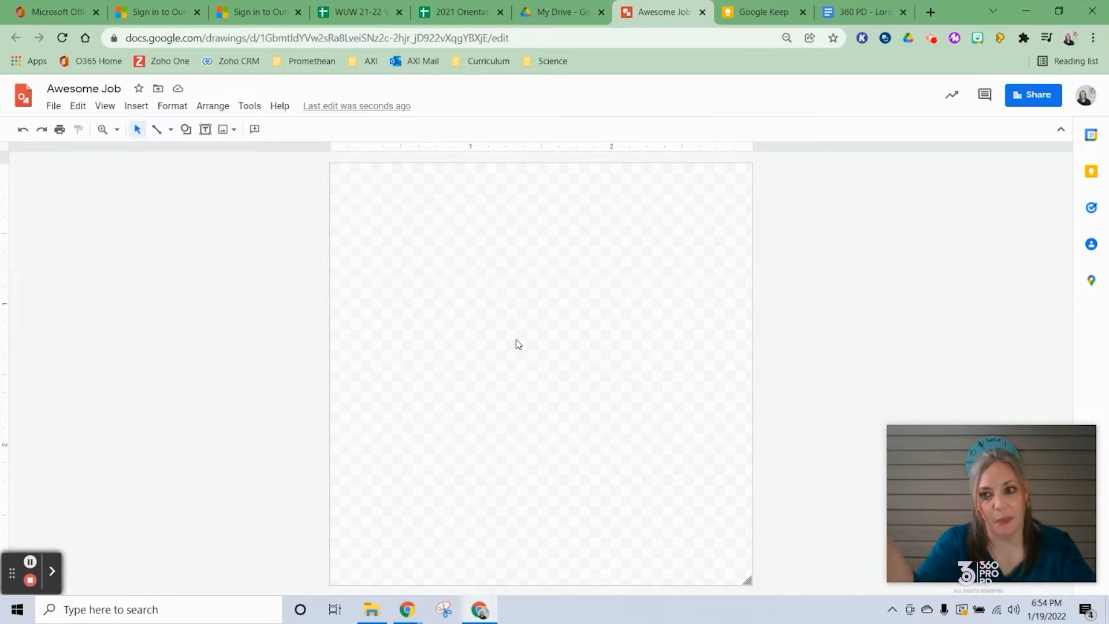
# - Draw a large oval filling the page with a light green fill and dark green border
pyautogui.click(186, 130)
pyautogui.moveTo(217, 152)
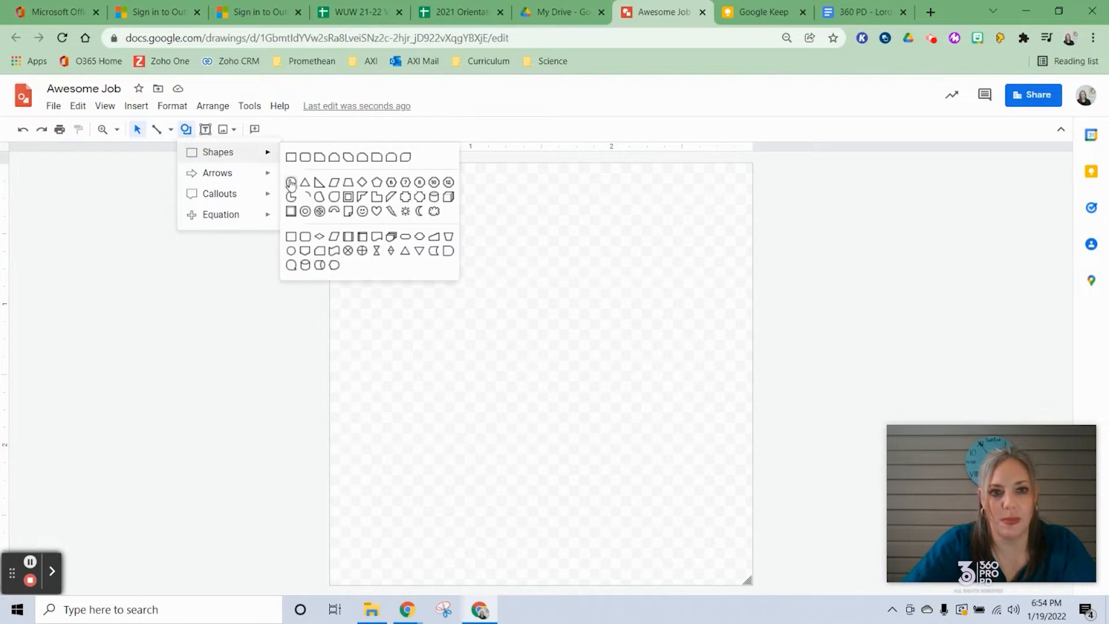
pyautogui.click(291, 183)
pyautogui.moveTo(361, 209); pyautogui.dragTo(718, 555)
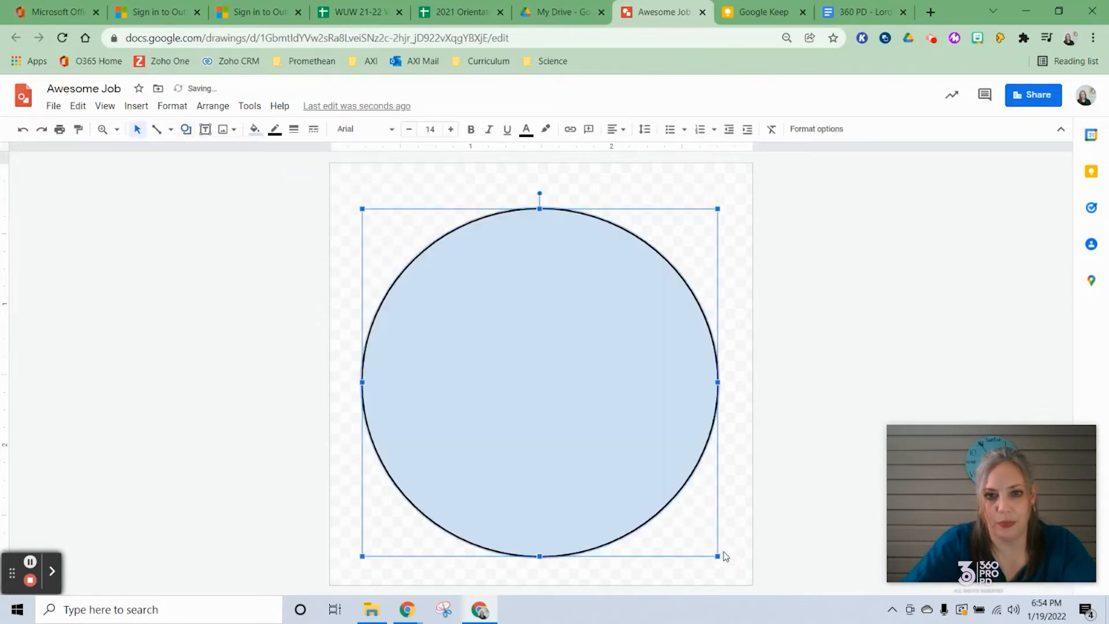
pyautogui.click(253, 131)
pyautogui.click(317, 263)
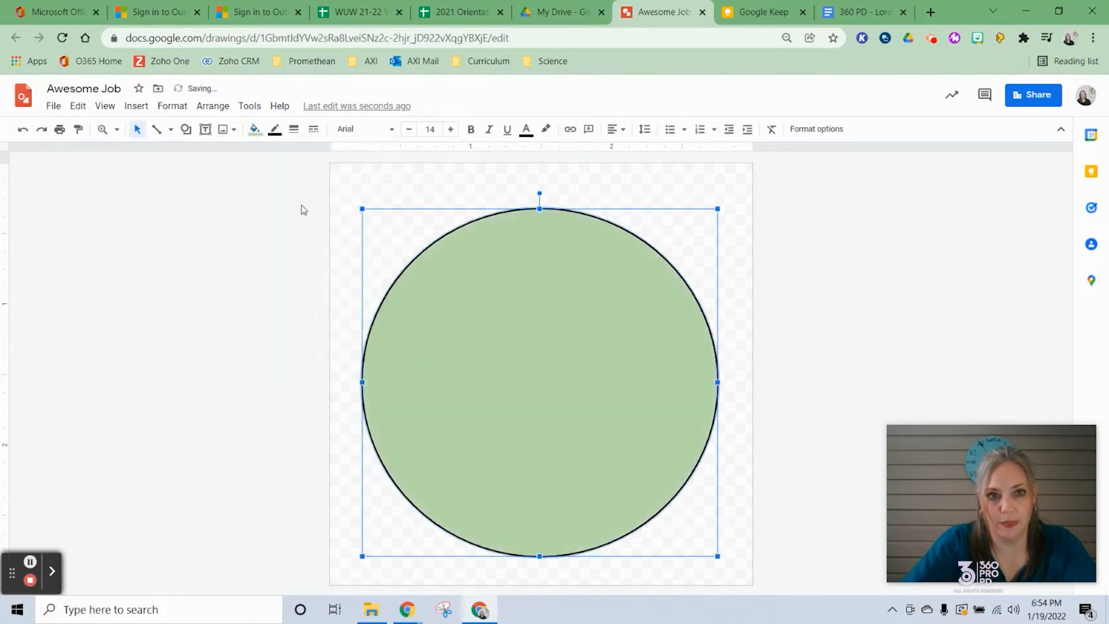
pyautogui.click(274, 130)
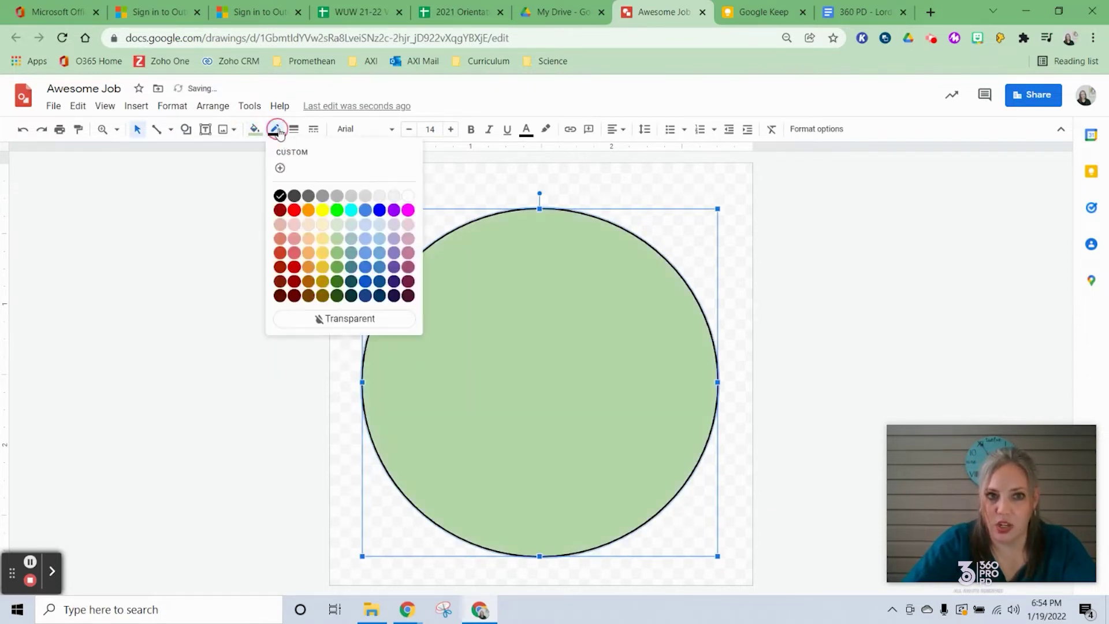
pyautogui.click(337, 283)
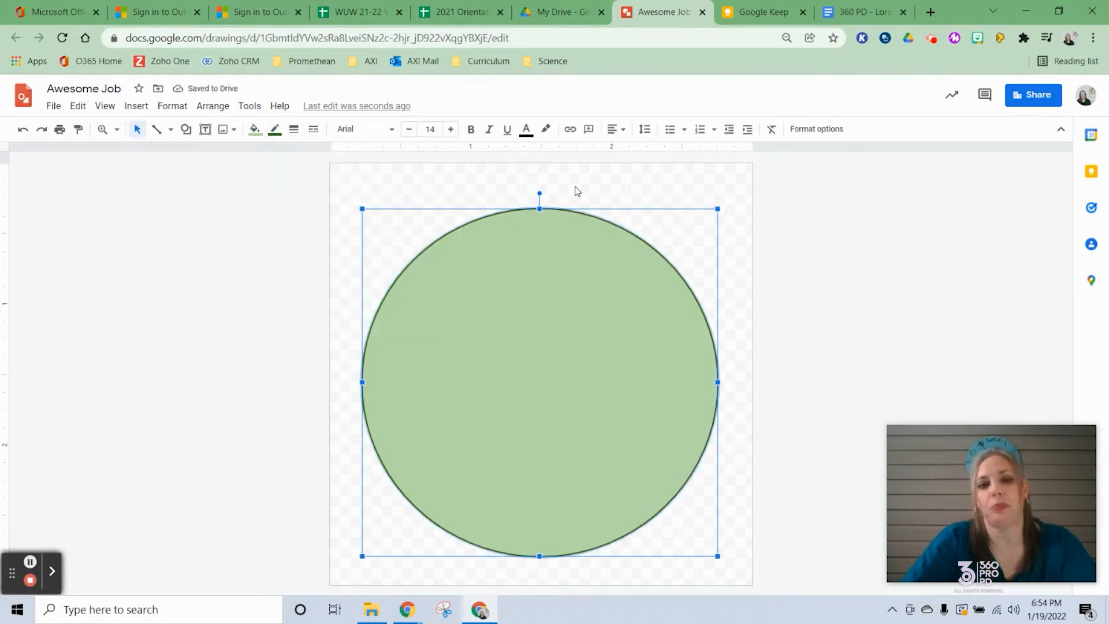
pyautogui.click(629, 191)
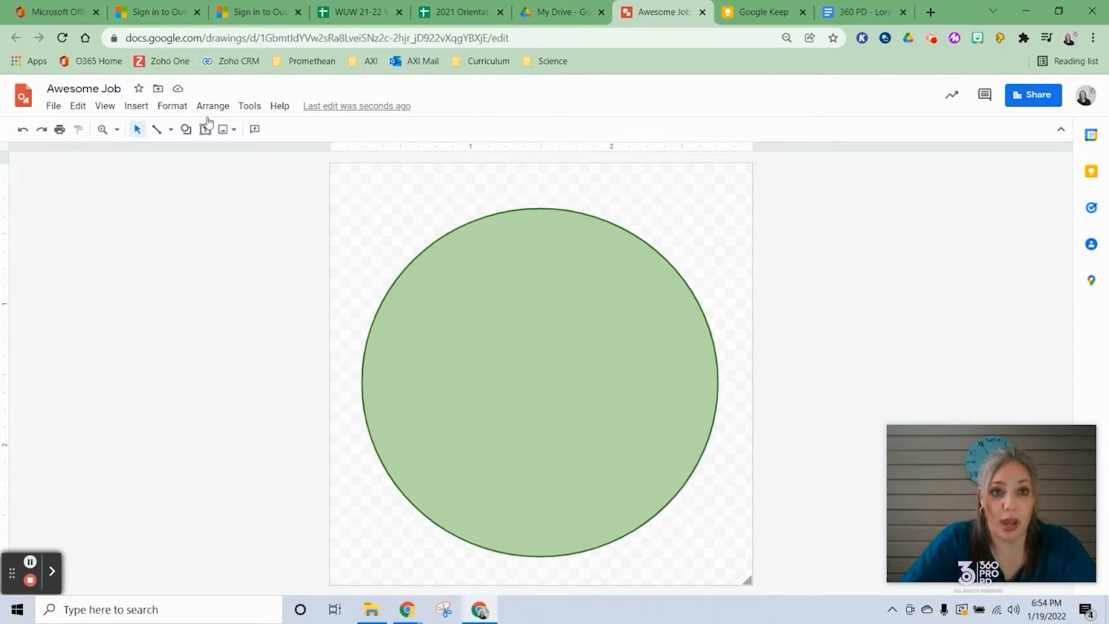
# - Drop a Bitmoji sticker from the Chrome extension panel onto the green circle
pyautogui.click(136, 106)
pyautogui.moveTo(157, 130)
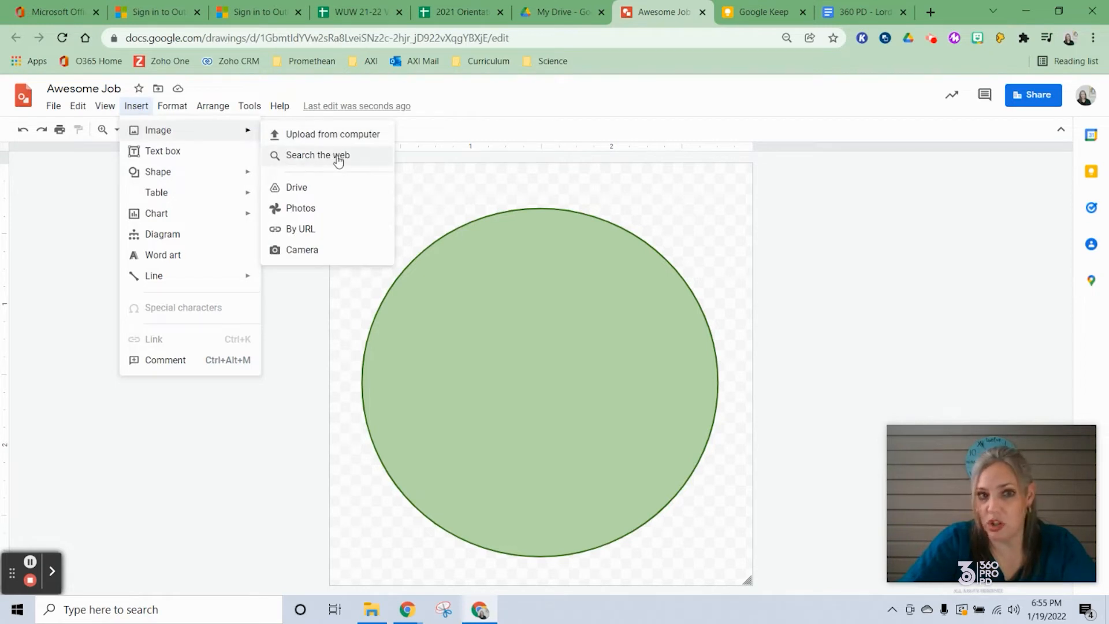
pyautogui.click(873, 179)
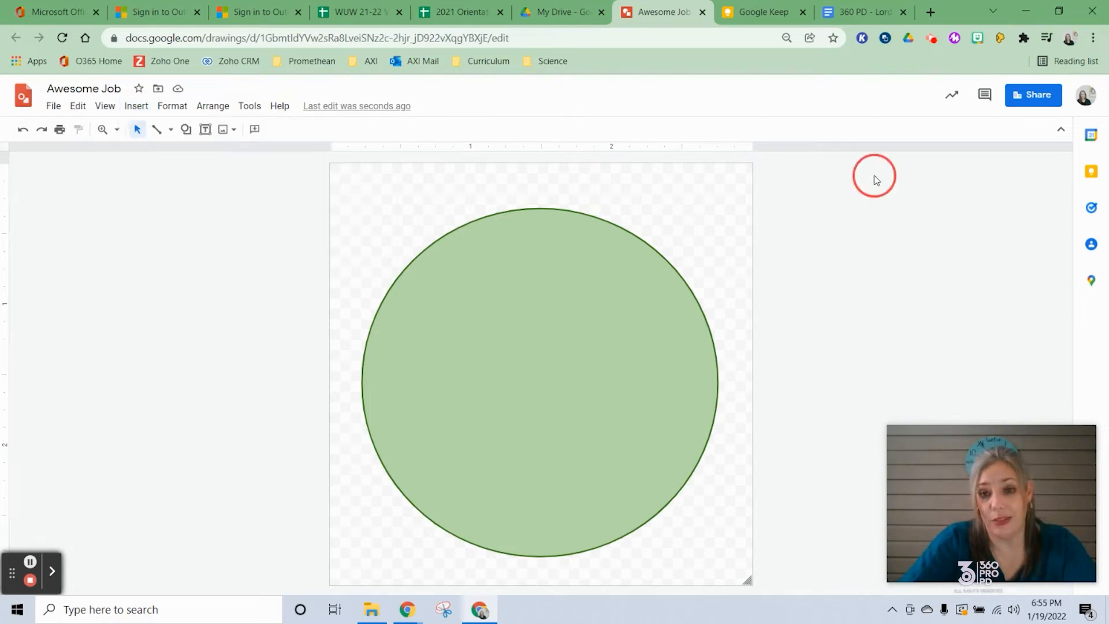
pyautogui.click(977, 39)
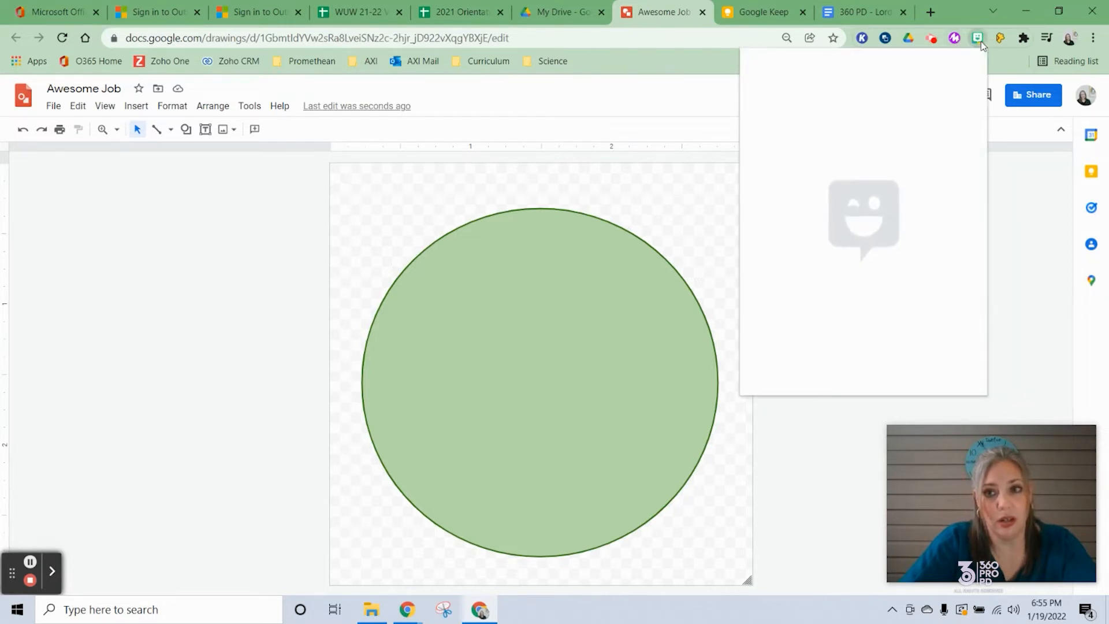
pyautogui.moveTo(942, 151)
pyautogui.mouseDown()
pyautogui.moveTo(586, 415)
pyautogui.moveTo(549, 426)
pyautogui.mouseUp()
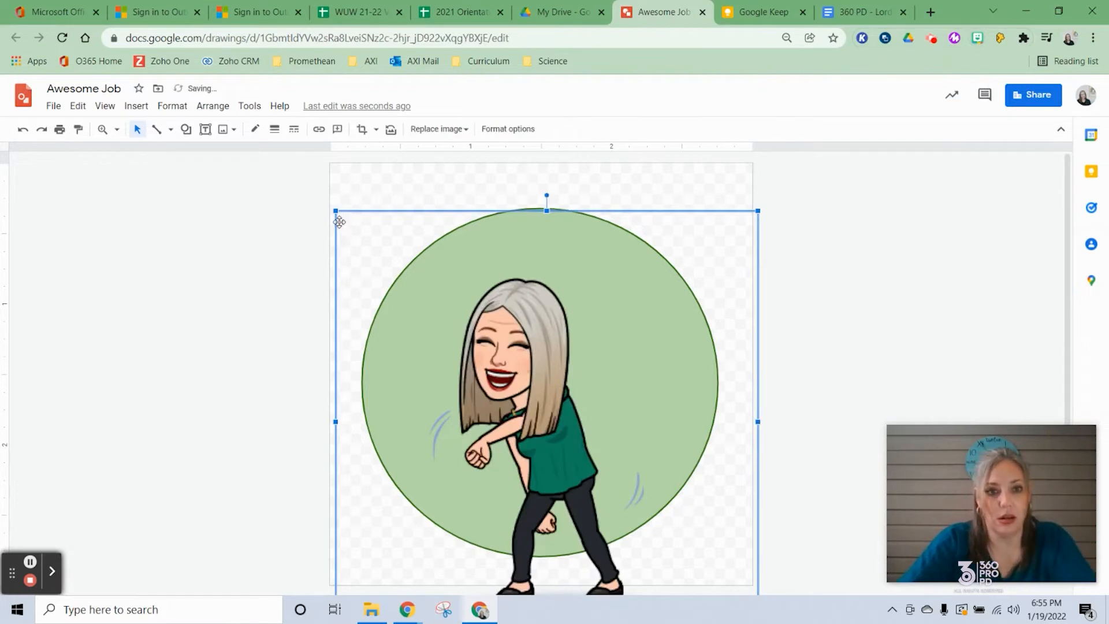
# - Resize the Bitmoji figure and centre it inside the circle
pyautogui.moveTo(335, 212); pyautogui.dragTo(527, 374)
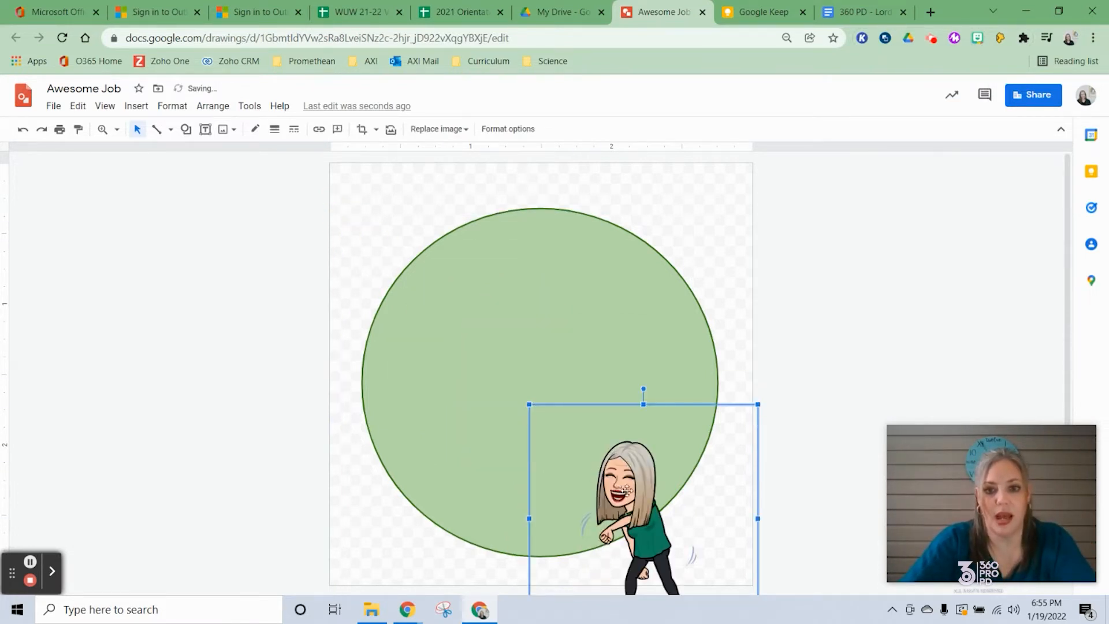
pyautogui.moveTo(528, 375); pyautogui.dragTo(545, 371)
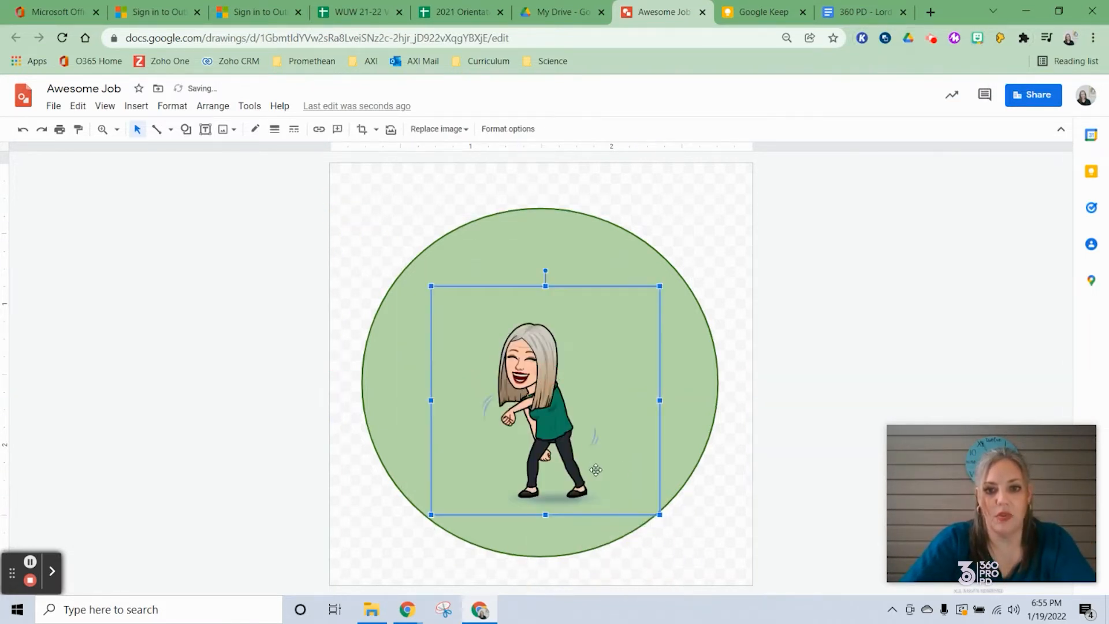
pyautogui.moveTo(660, 288); pyautogui.dragTo(702, 244)
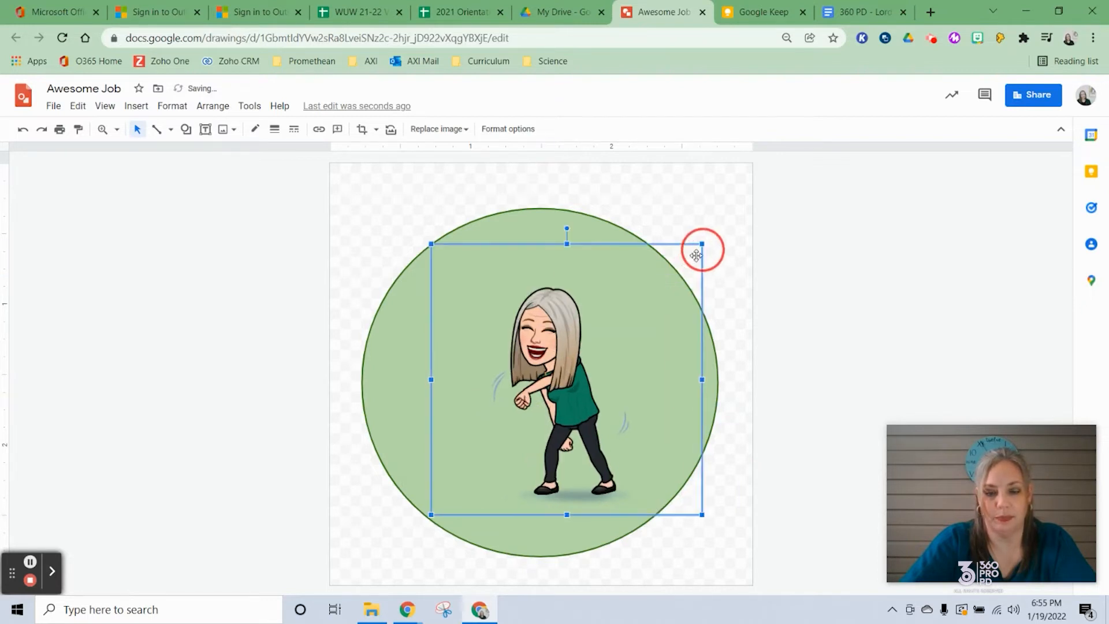
pyautogui.moveTo(562, 398); pyautogui.dragTo(536, 417)
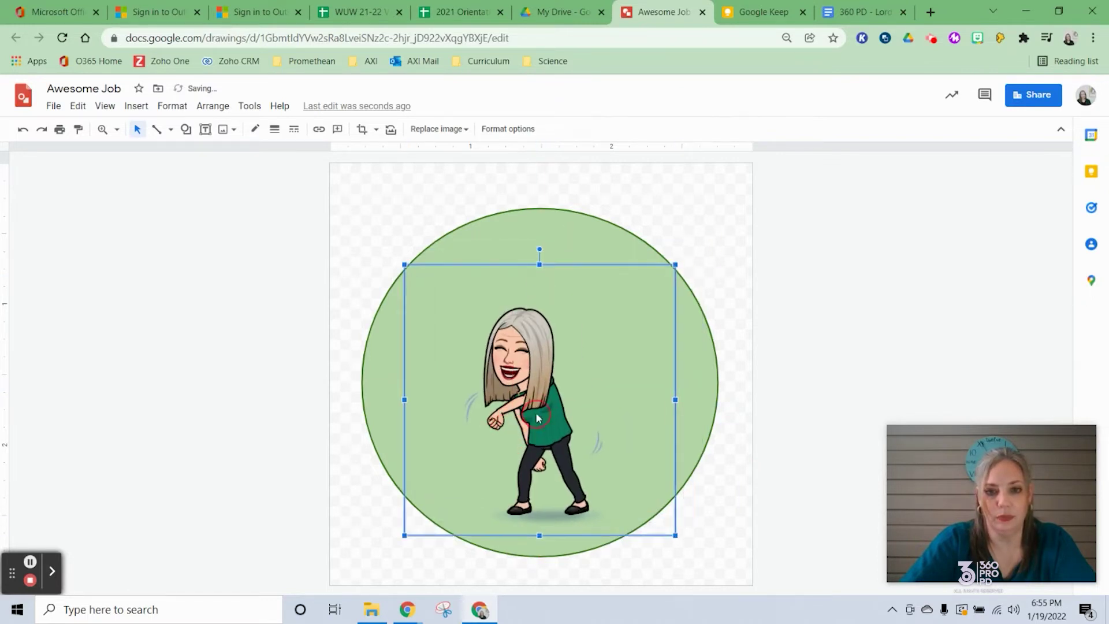
pyautogui.click(801, 343)
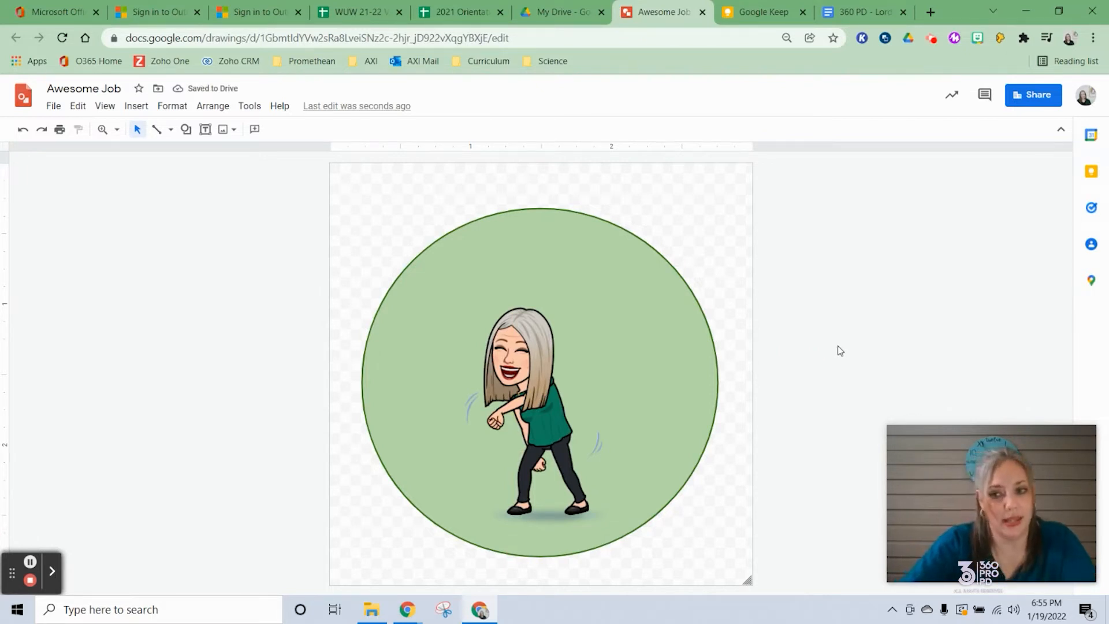
pyautogui.click(137, 107)
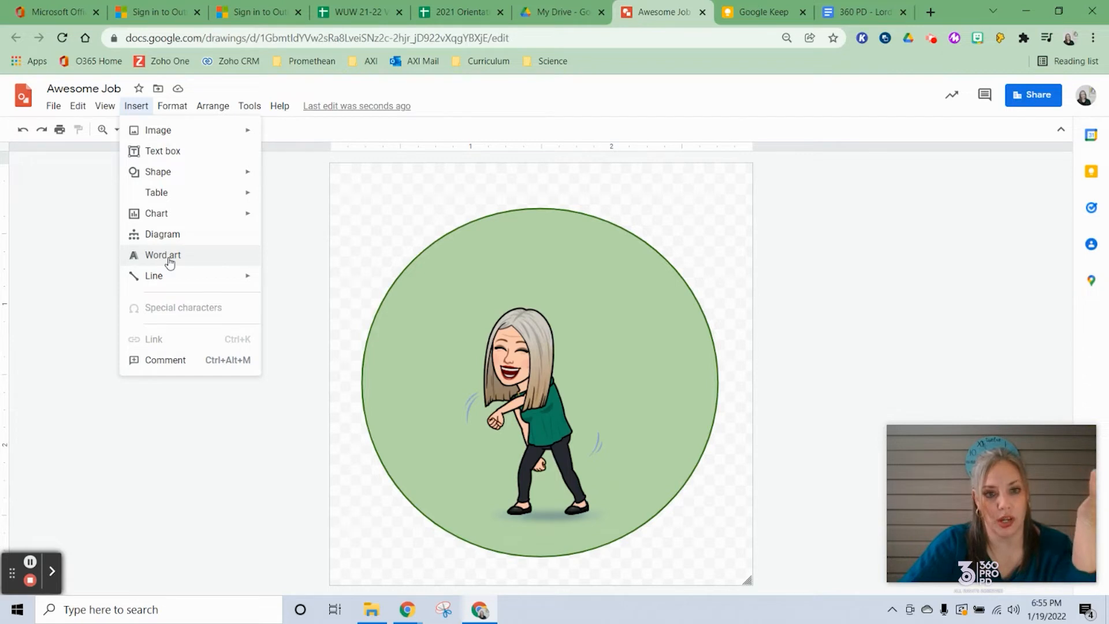
# - Add 'Awesome Job!' word art and move it up near the top of the circle
pyautogui.click(170, 262)
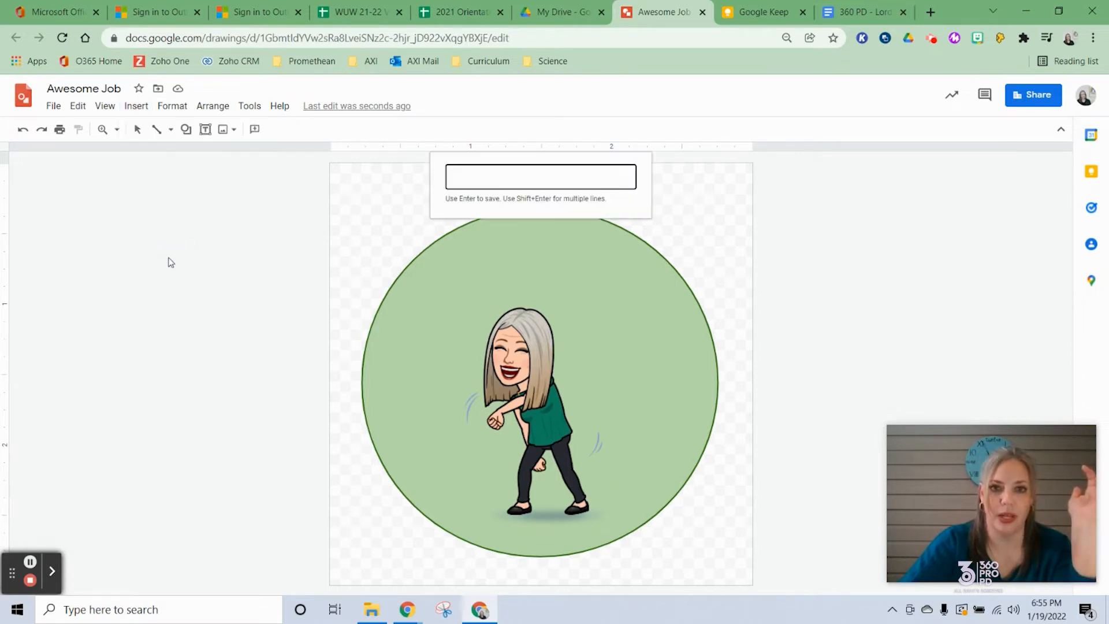
pyautogui.write('Awesom')
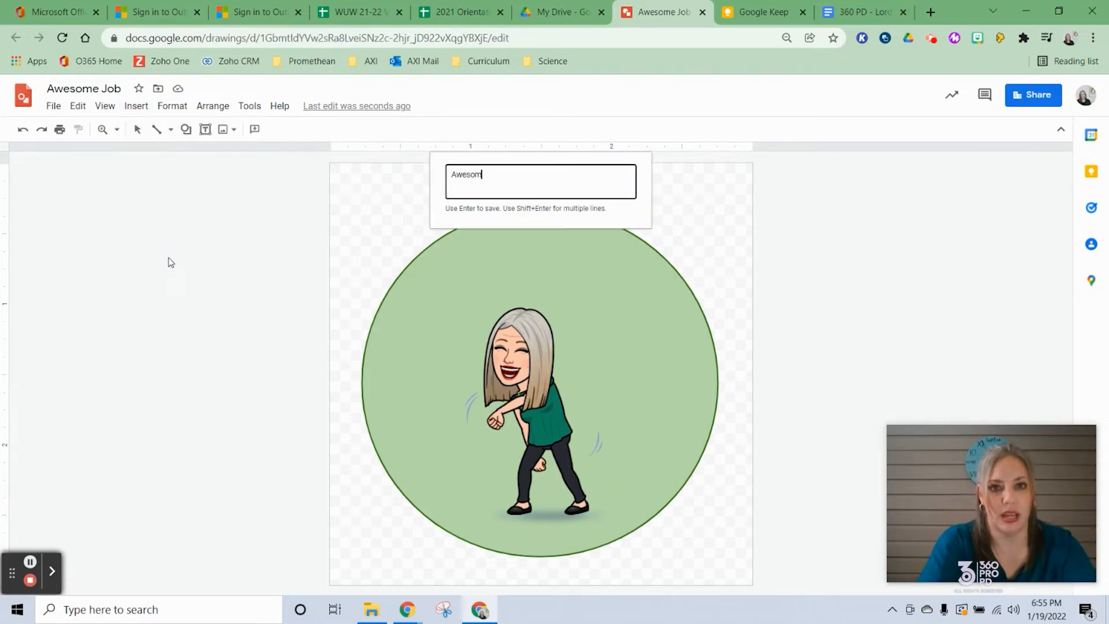
pyautogui.write('e Job!')
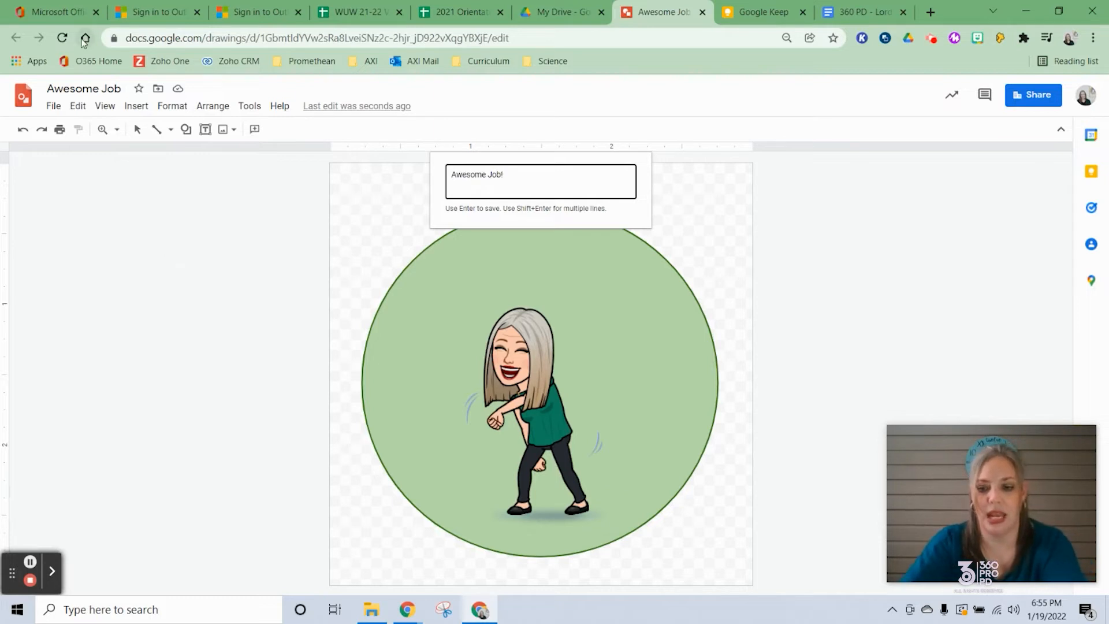
pyautogui.press('Return')
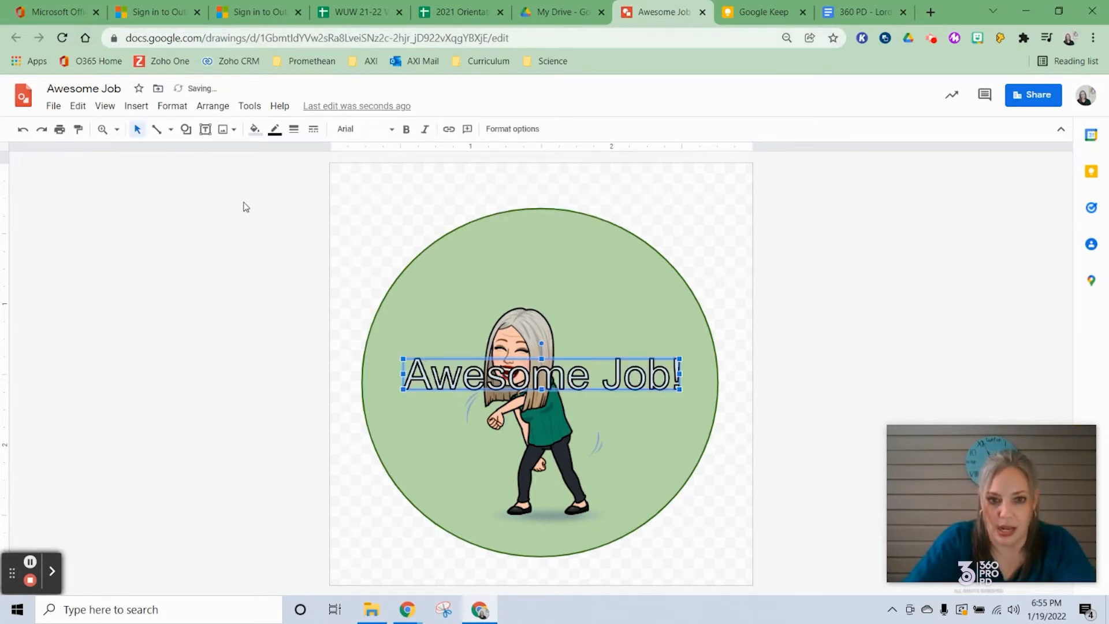
pyautogui.moveTo(441, 334); pyautogui.dragTo(459, 268)
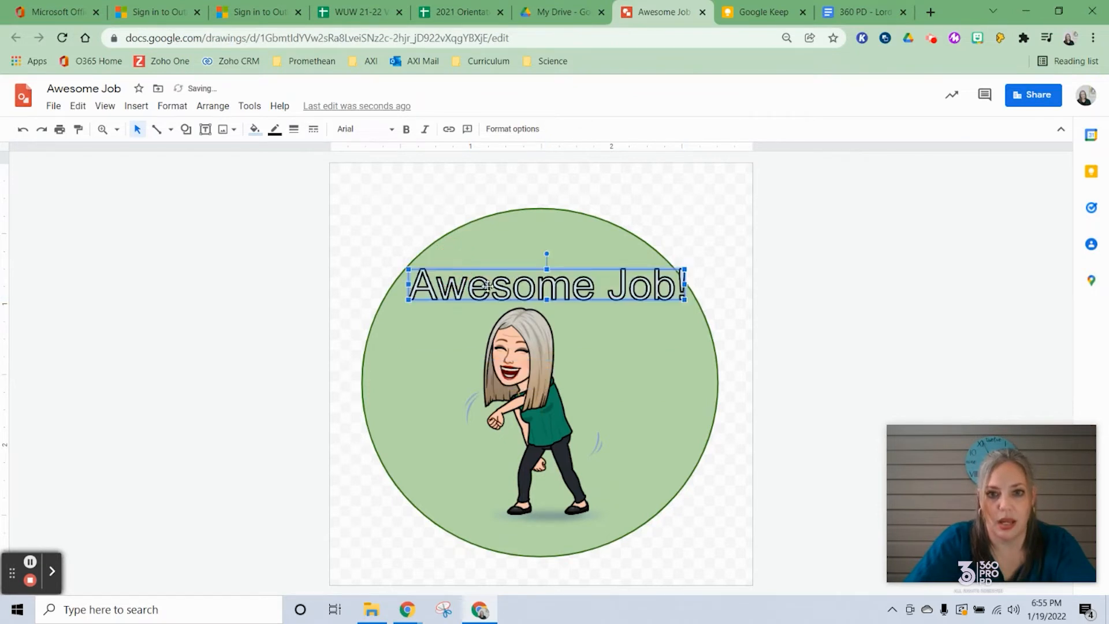
# - Fill the Awesome Job! title dark green and nudge it slightly lower
pyautogui.click(255, 131)
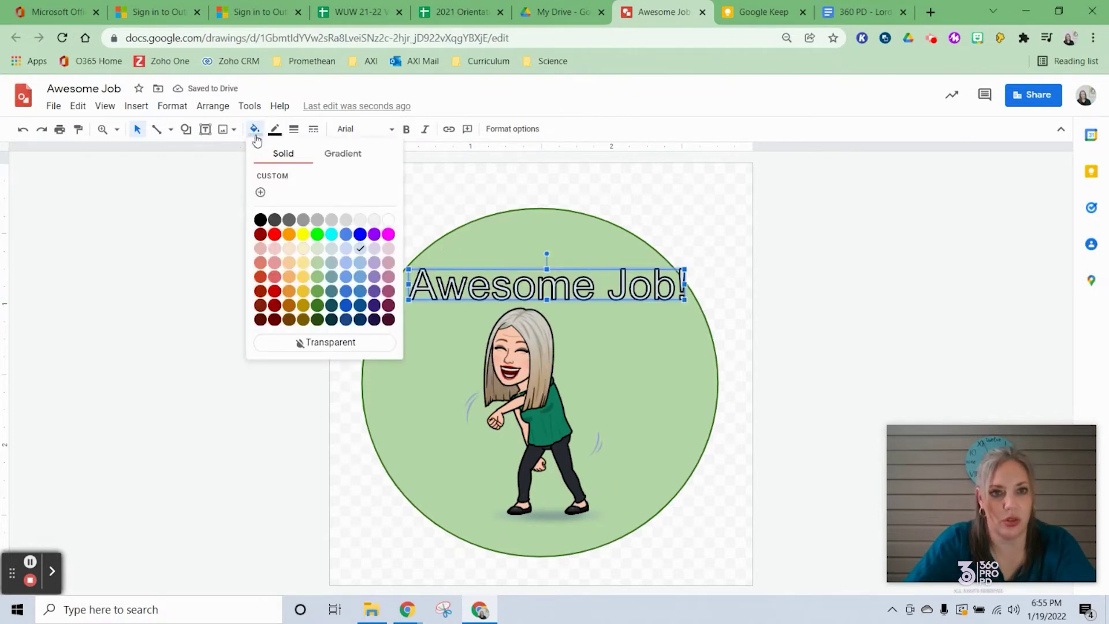
pyautogui.click(317, 305)
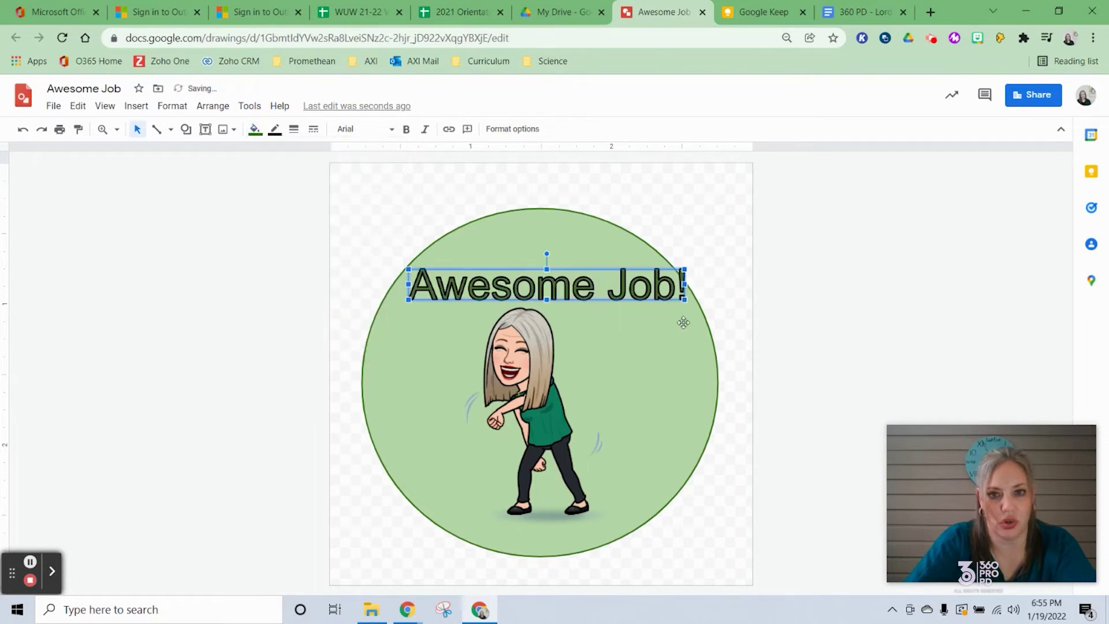
pyautogui.click(548, 407)
pyautogui.click(583, 292)
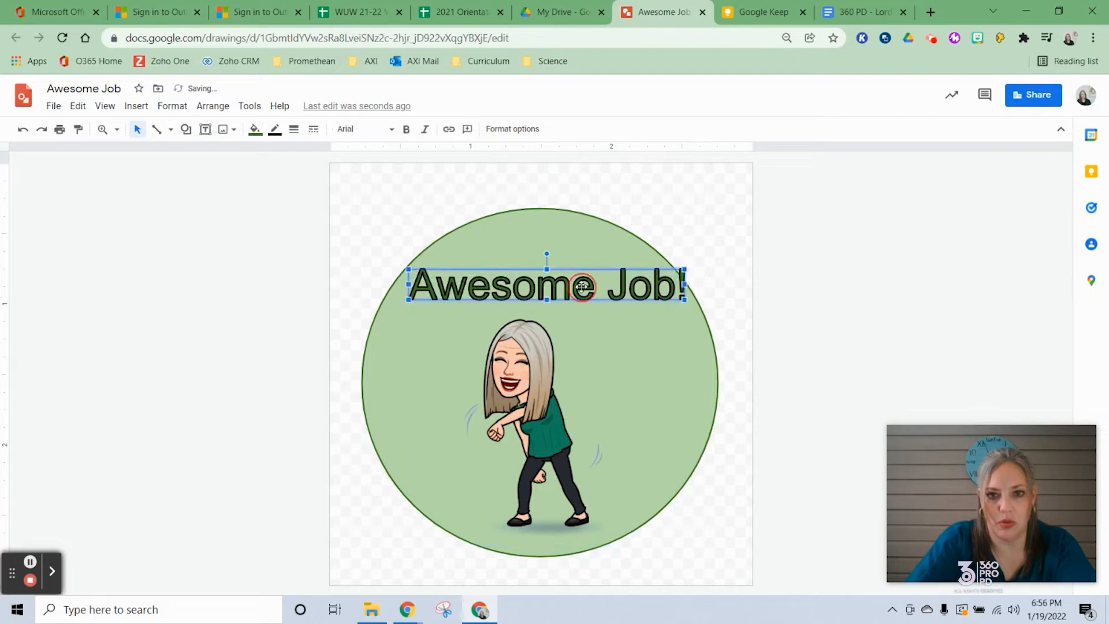
pyautogui.press('Down')
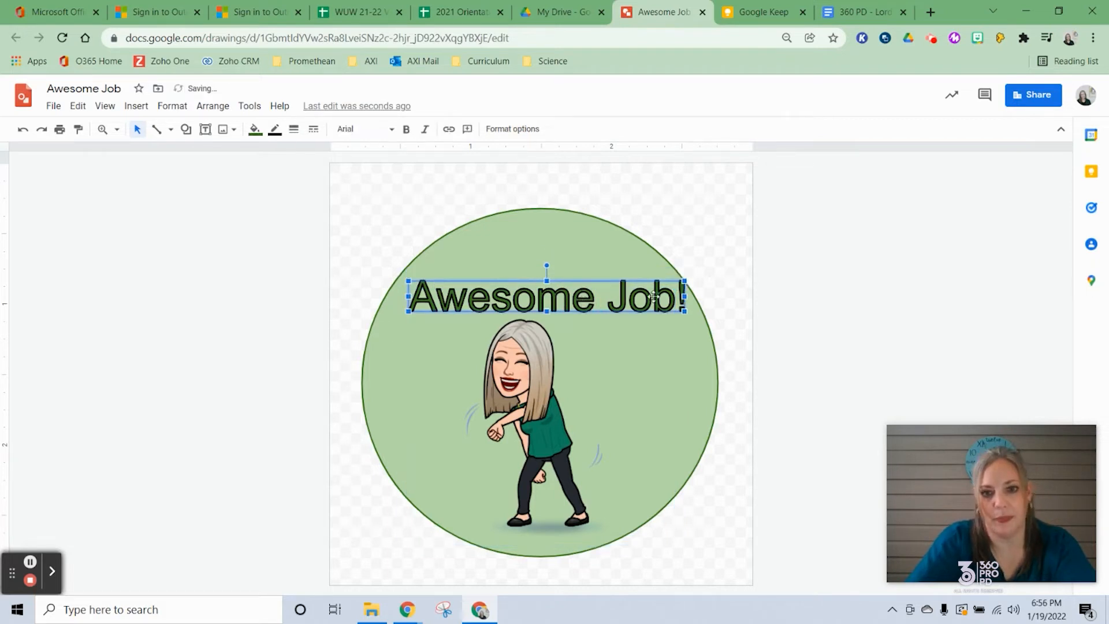
pyautogui.click(893, 252)
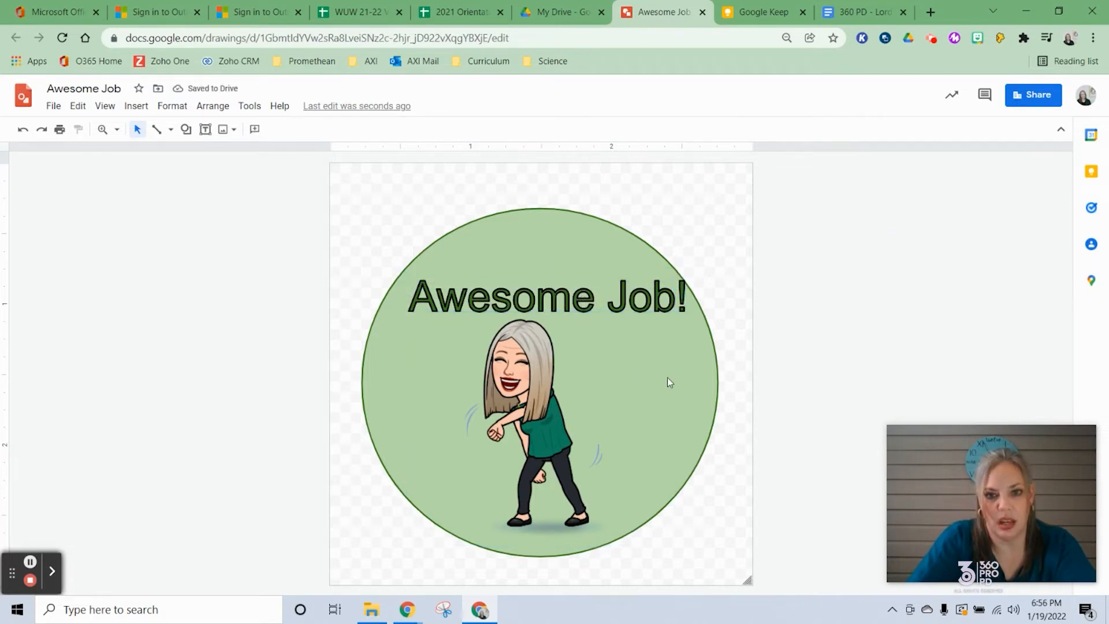
# - Enlarge the green circle slightly and shift the title a little to the left
pyautogui.click(667, 382)
pyautogui.click(377, 316)
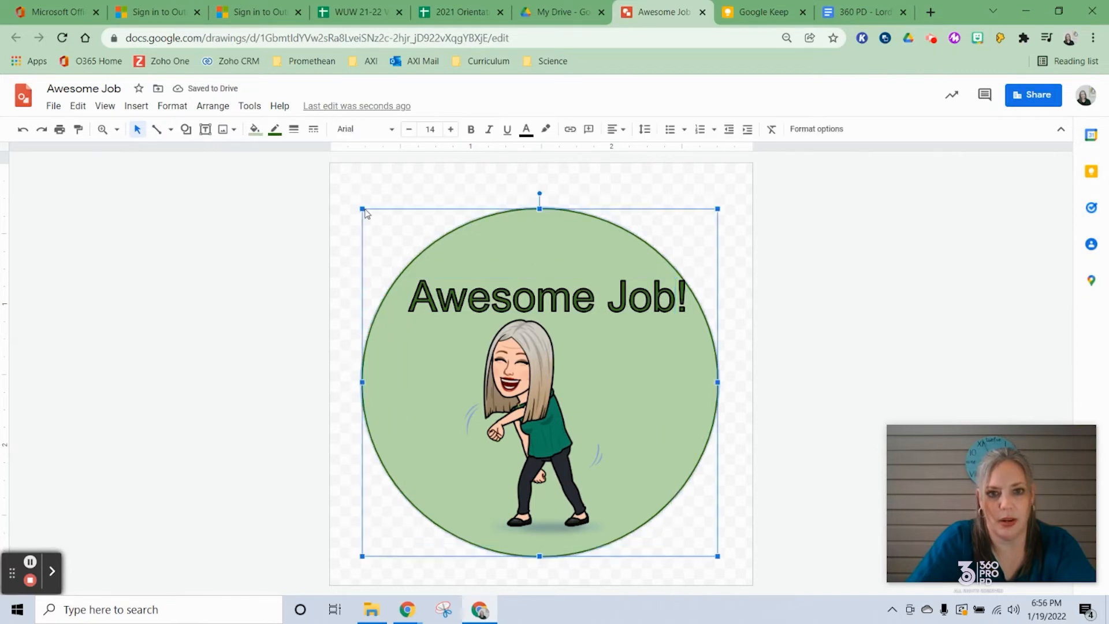
pyautogui.moveTo(355, 201); pyautogui.dragTo(355, 200)
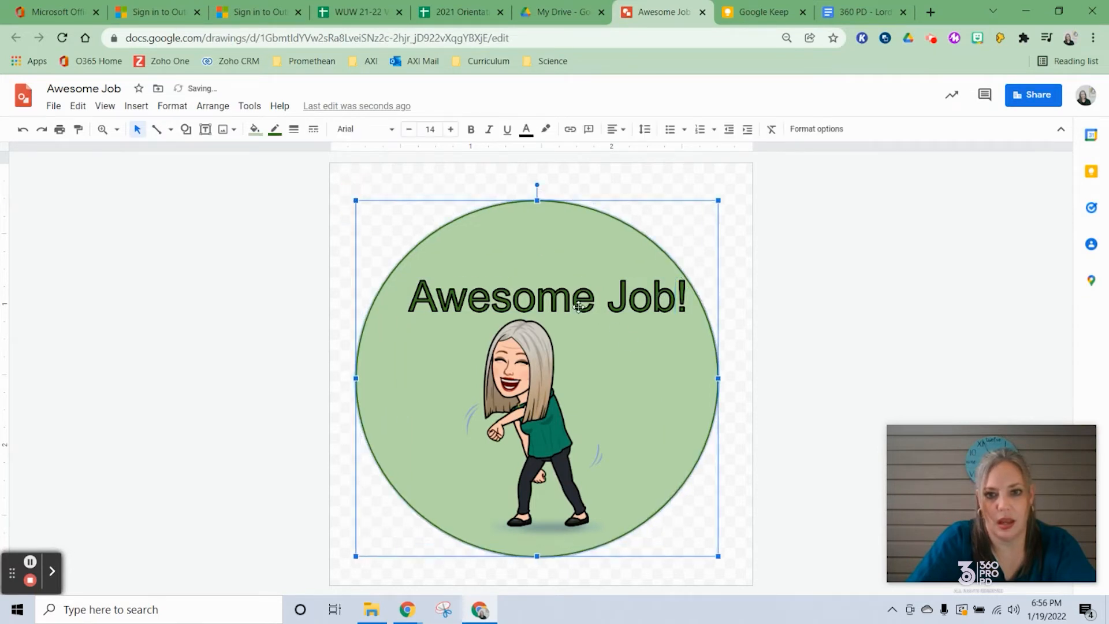
pyautogui.moveTo(578, 305); pyautogui.dragTo(561, 306)
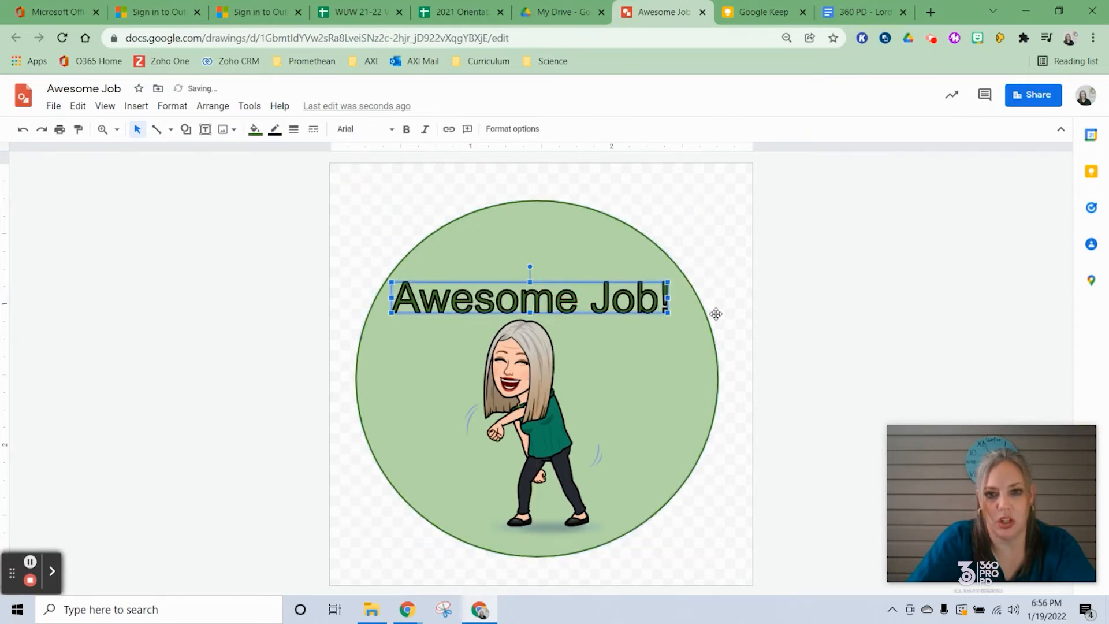
pyautogui.click(828, 312)
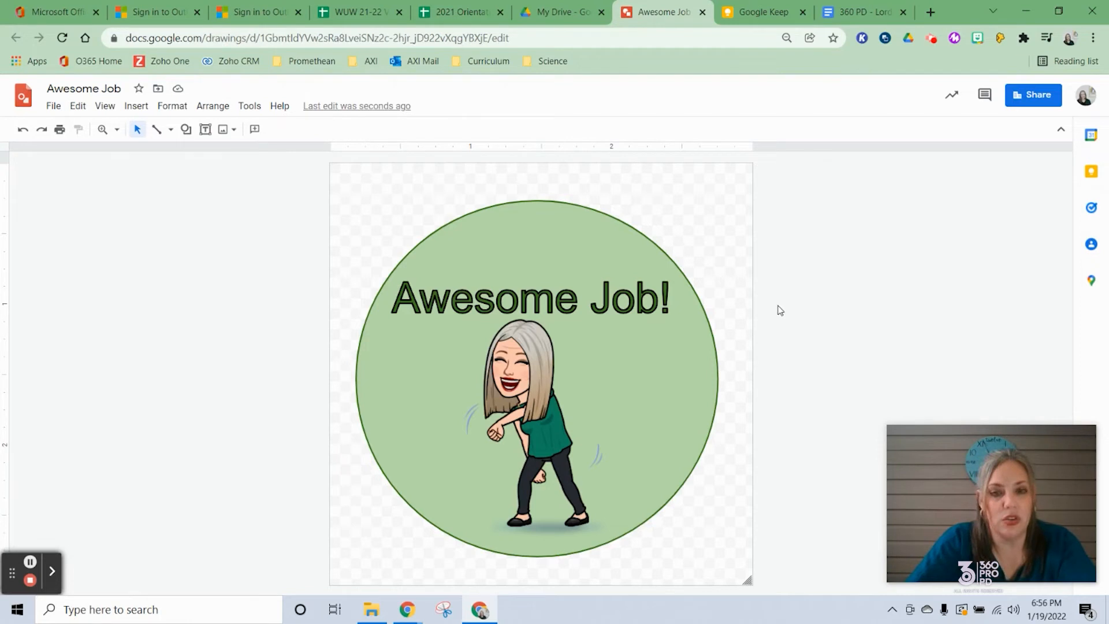
# - Download the Awesome Job drawing as a PNG image
pyautogui.click(54, 106)
pyautogui.moveTo(87, 255)
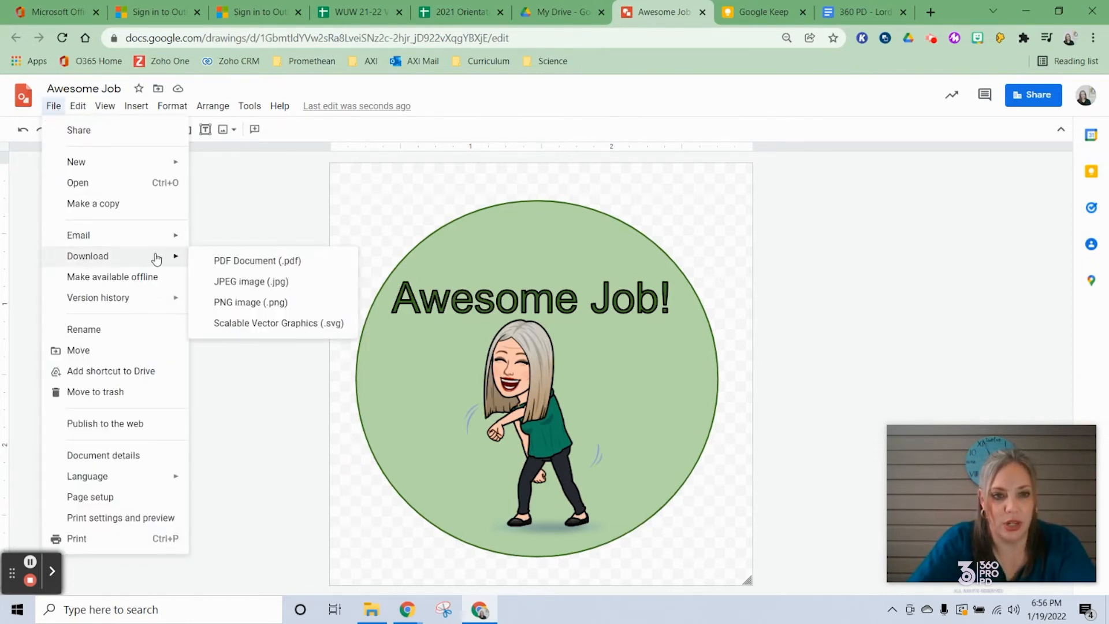
pyautogui.click(242, 302)
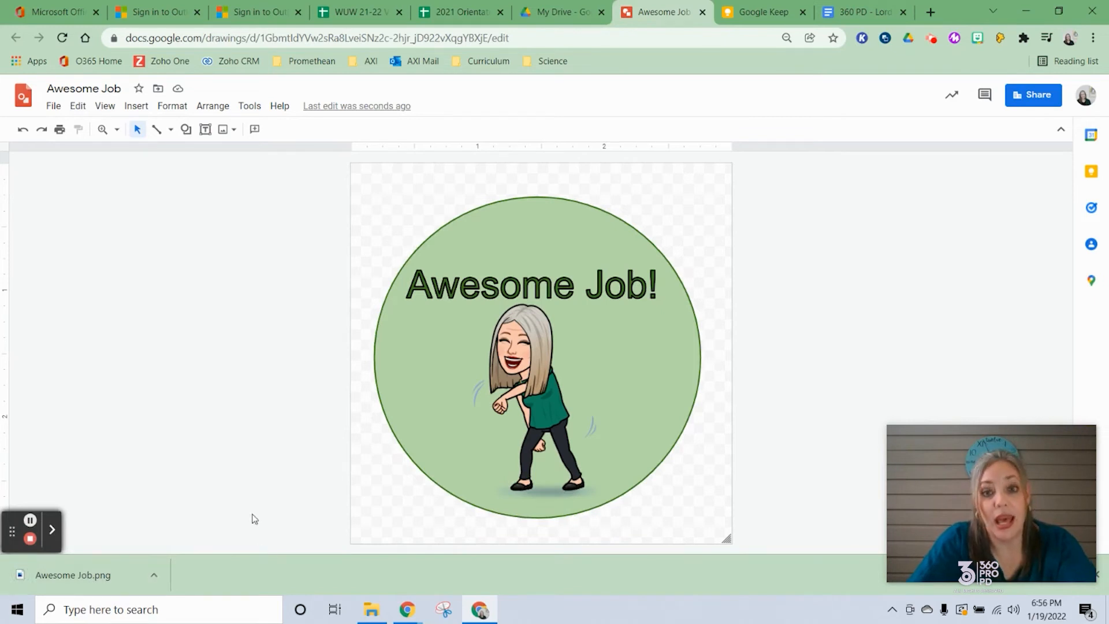
pyautogui.click(743, 15)
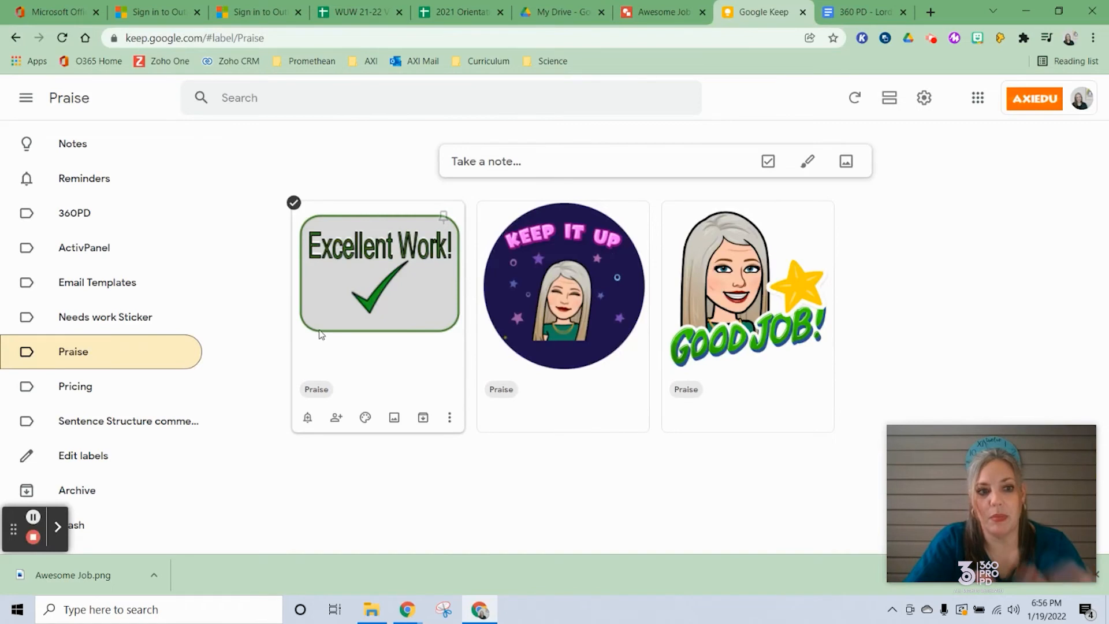
pyautogui.moveTo(747, 296)
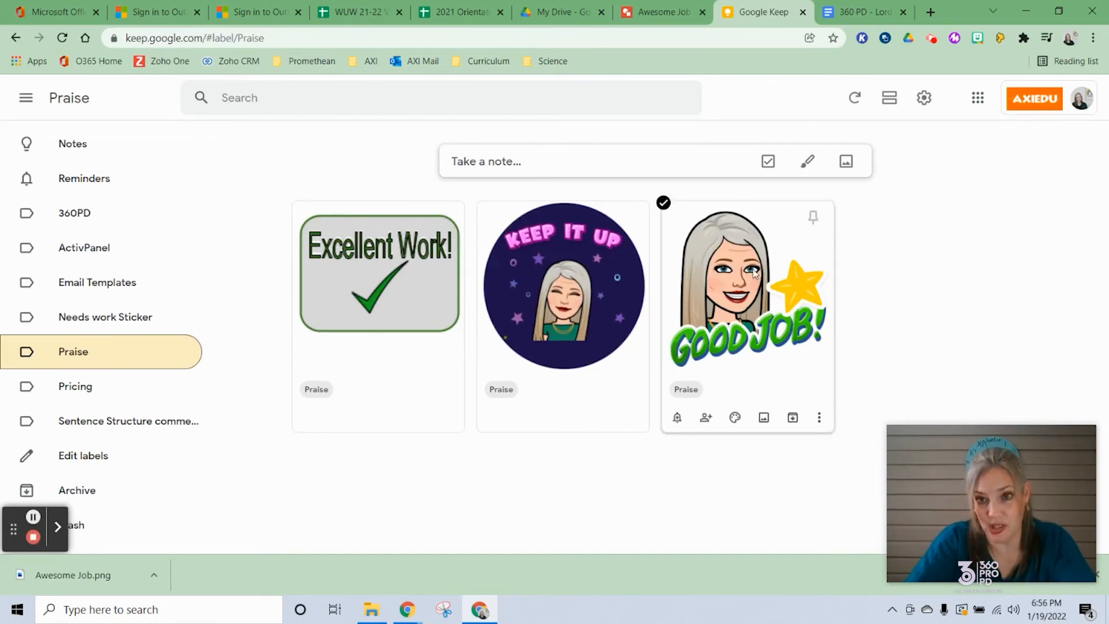
# - Create a new Keep image note from the Awesome Job PNG in Downloads
pyautogui.click(847, 163)
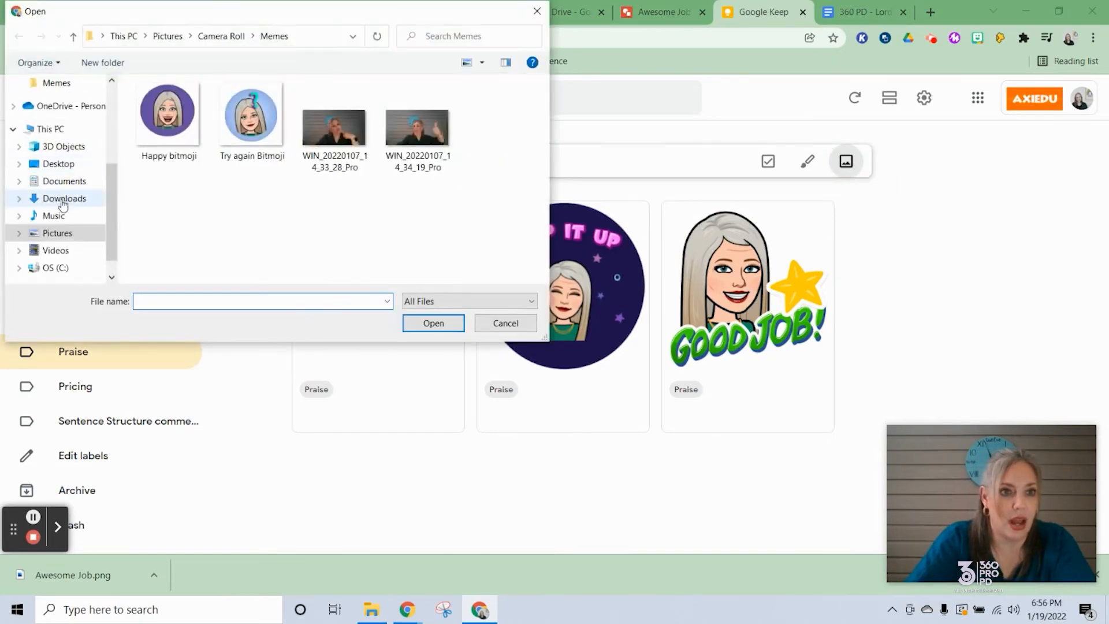
pyautogui.click(64, 198)
pyautogui.click(177, 123)
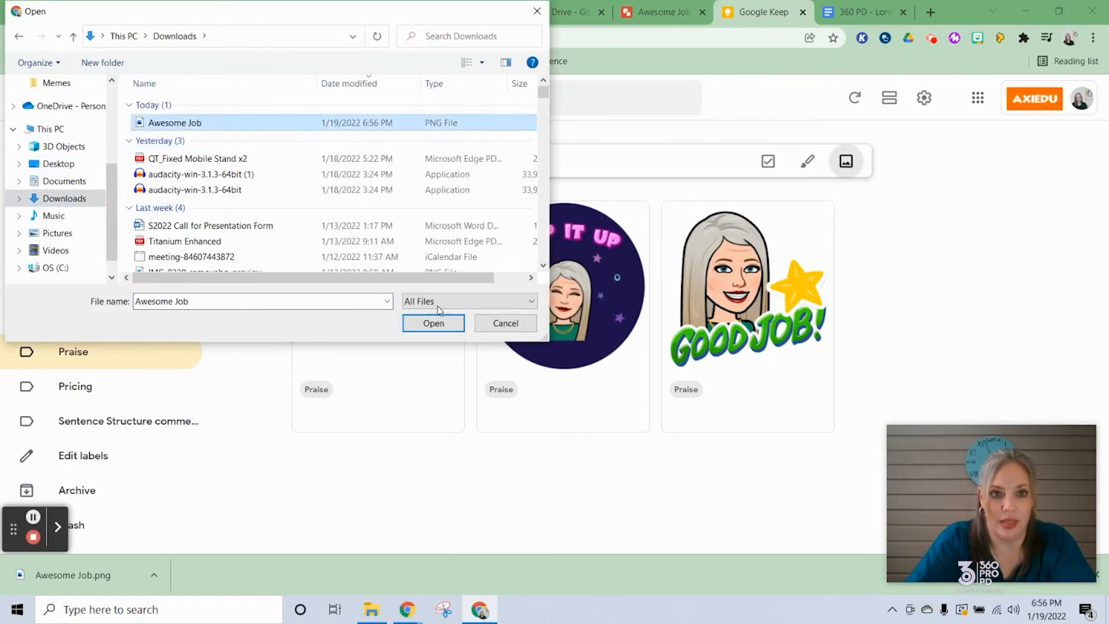
pyautogui.click(433, 323)
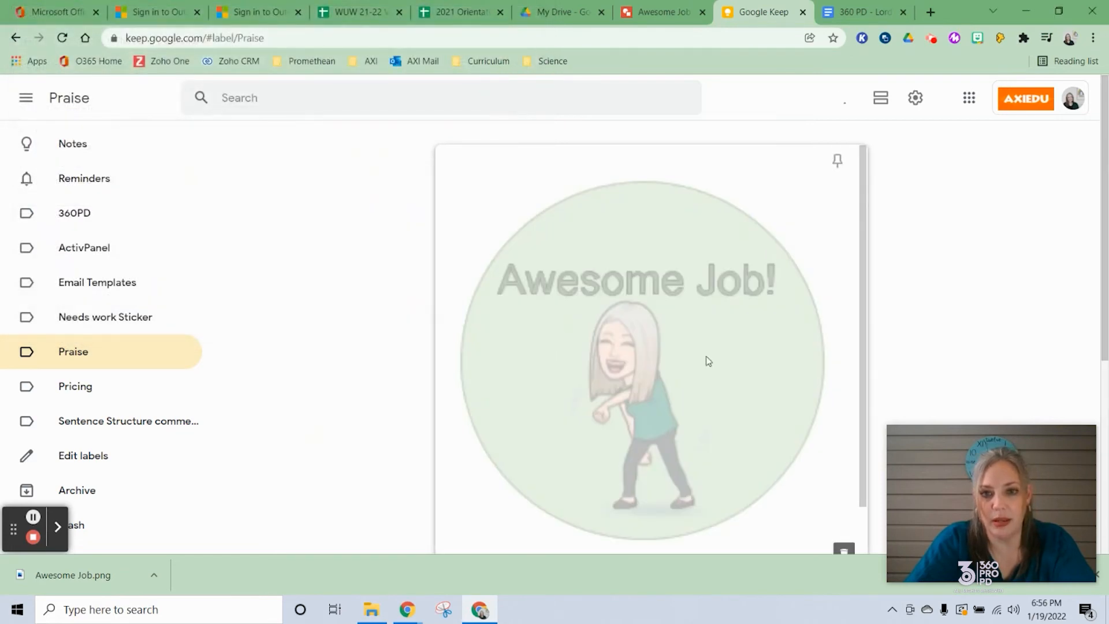
pyautogui.scroll(-1, 952, 303)
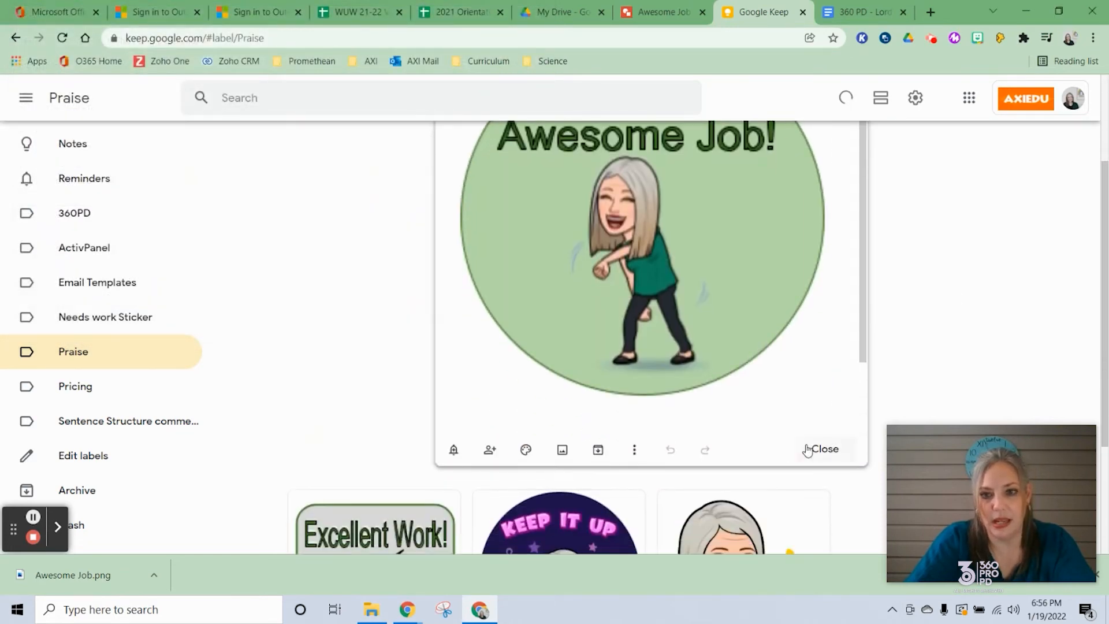
pyautogui.click(825, 449)
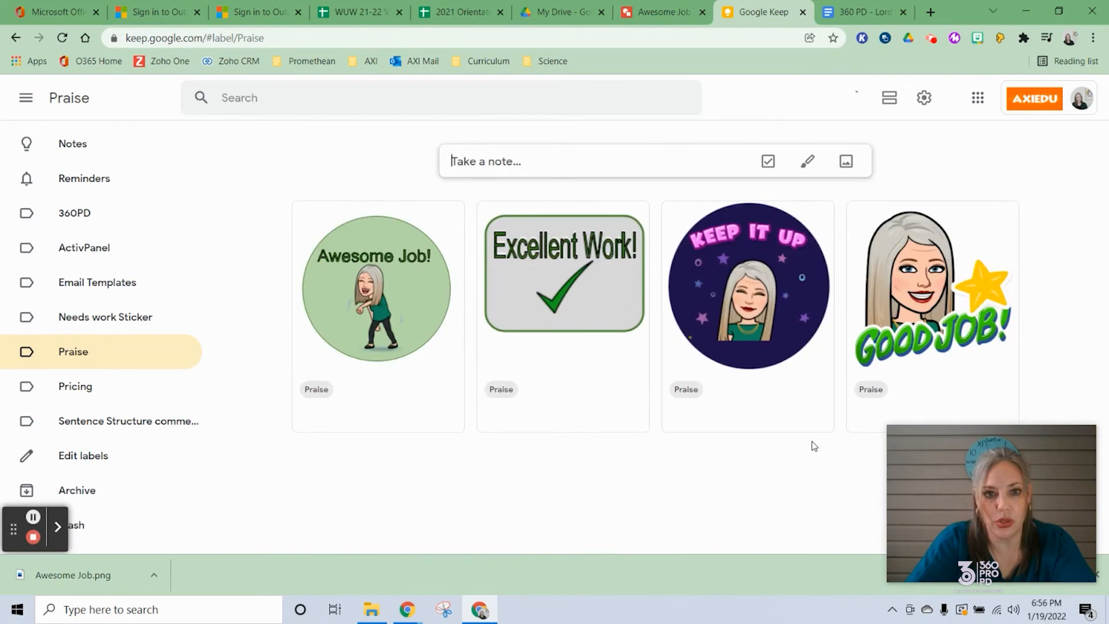
pyautogui.moveTo(747, 294)
pyautogui.click(853, 13)
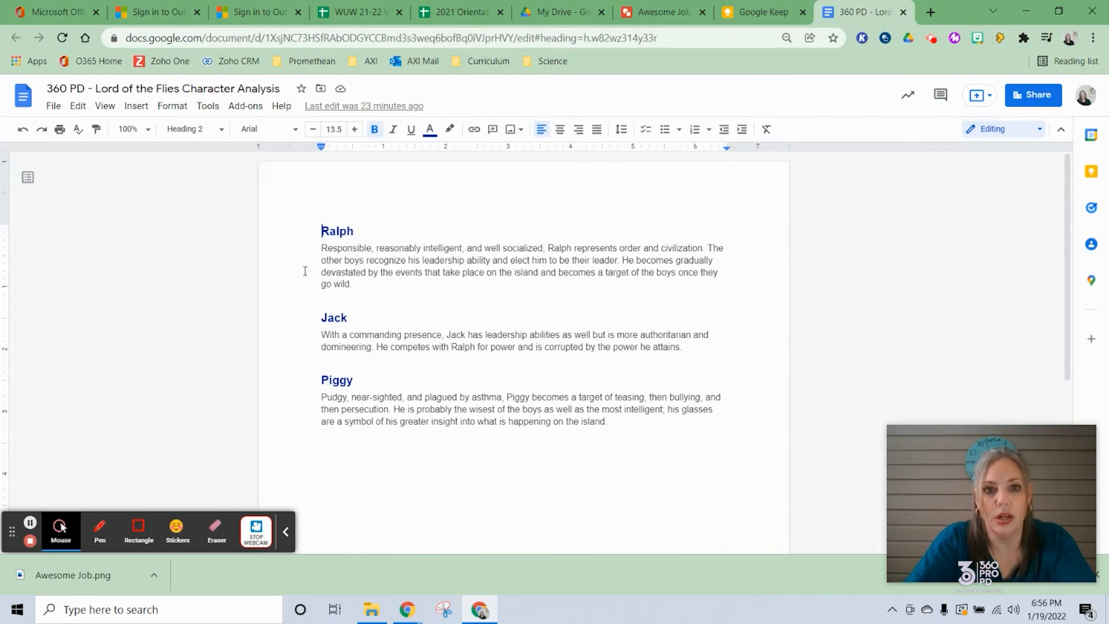
# - Find the Awesome Job note in the Docs Keep side panel by searching 'praise' and drag it under Ralph
pyautogui.click(285, 535)
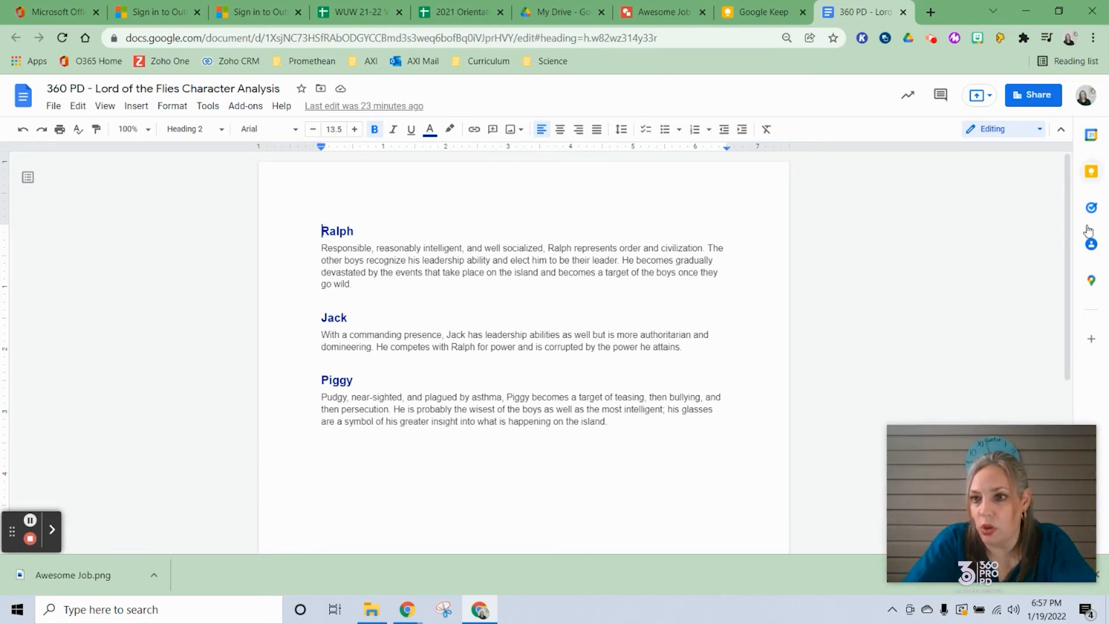
pyautogui.click(1092, 175)
pyautogui.click(1046, 94)
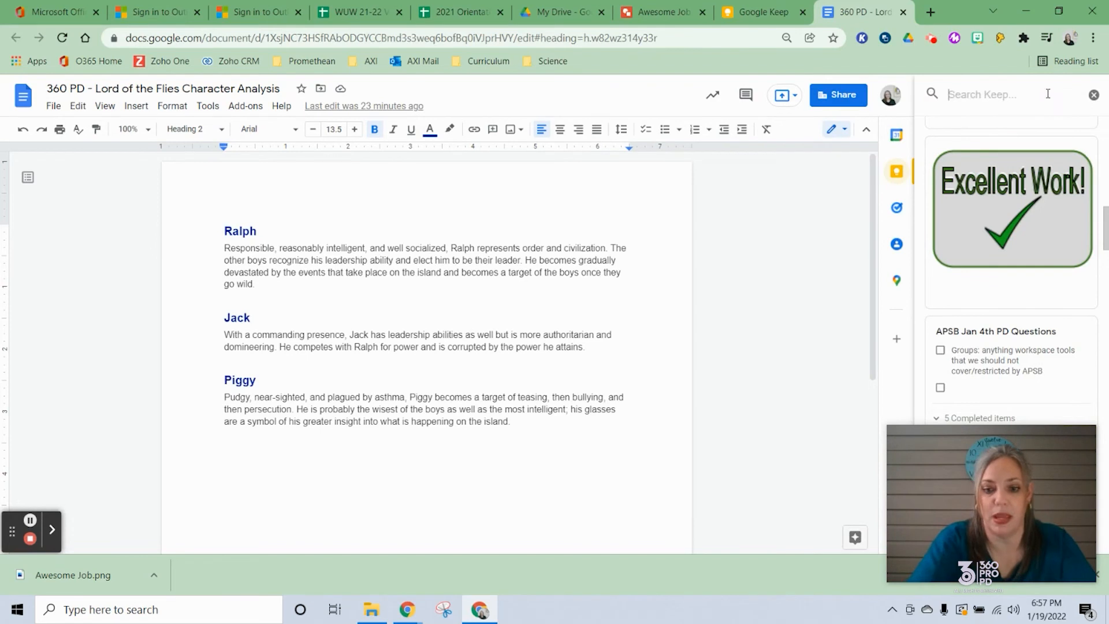
pyautogui.write('praise')
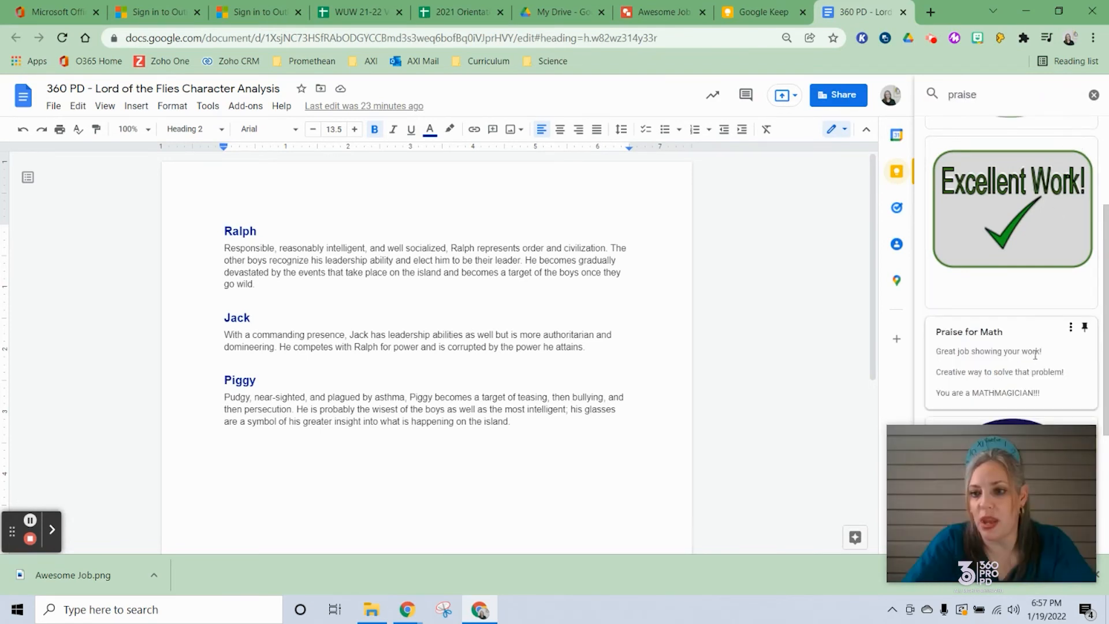
pyautogui.scroll(-2, 1006, 247)
pyautogui.scroll(-2, 1009, 250)
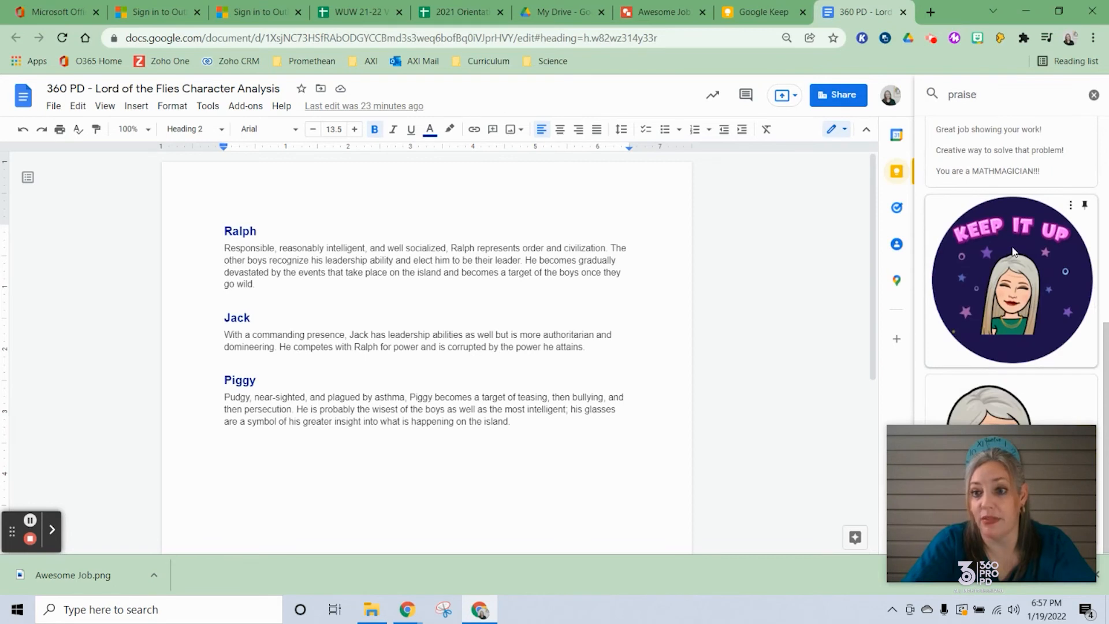
pyautogui.scroll(4, 1012, 251)
pyautogui.moveTo(1011, 210)
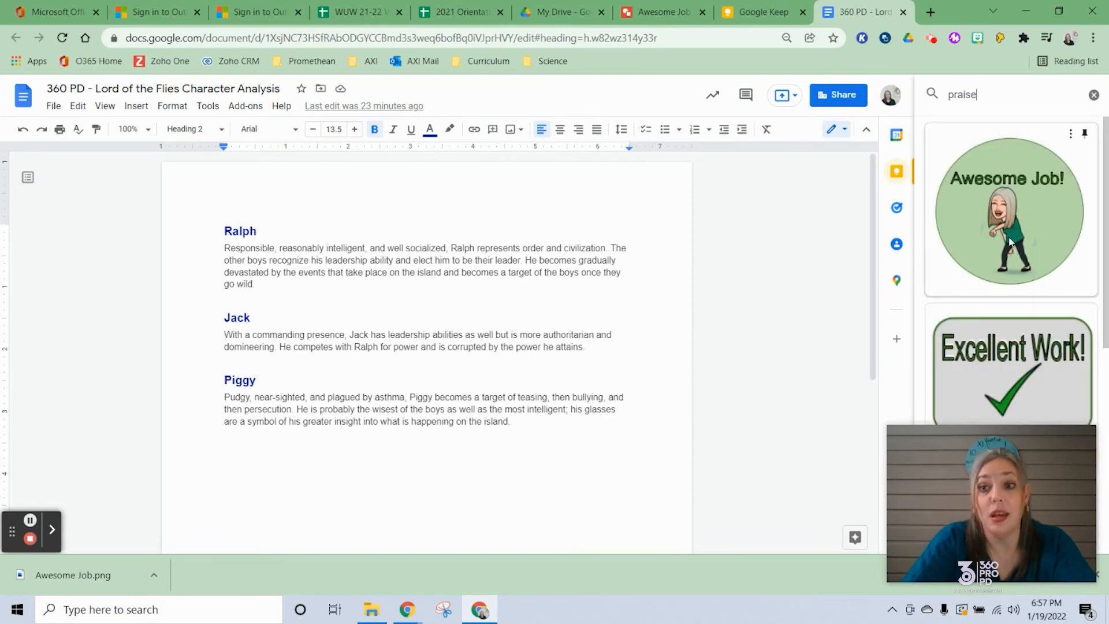
pyautogui.moveTo(1005, 247); pyautogui.dragTo(611, 205)
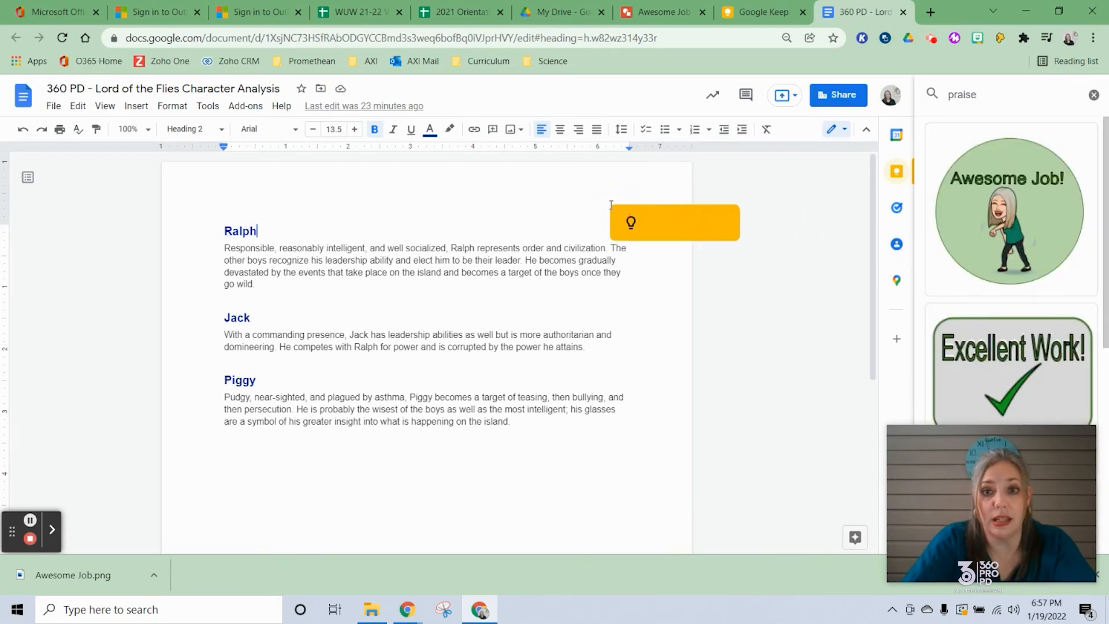
# - Wrap text around the sticker, shrink it and place it right of Ralph's paragraph
pyautogui.click(322, 358)
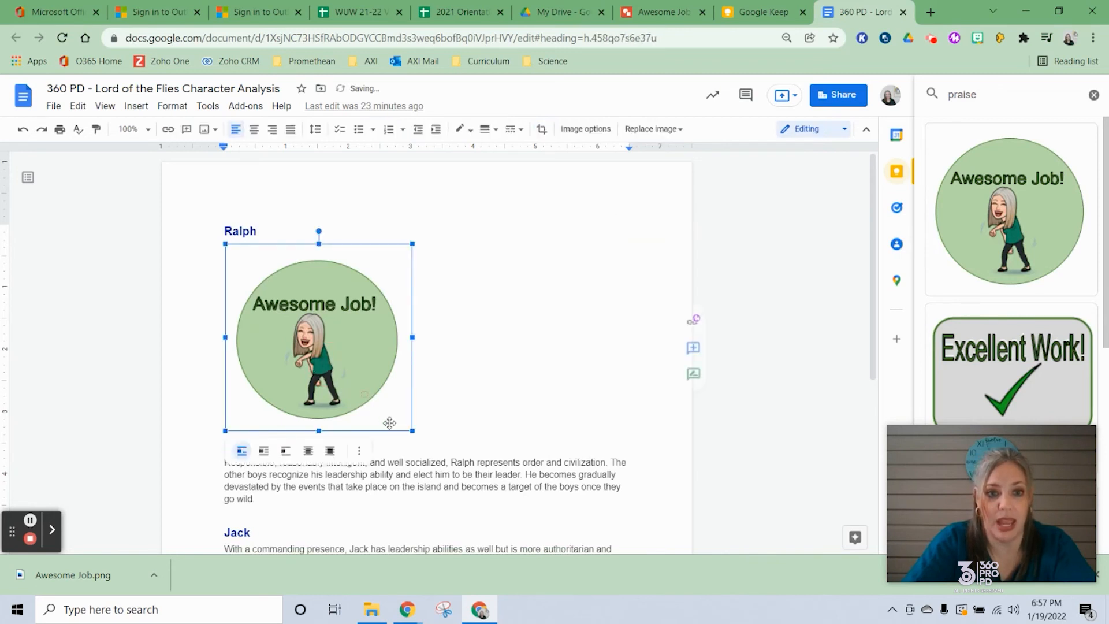
pyautogui.click(263, 451)
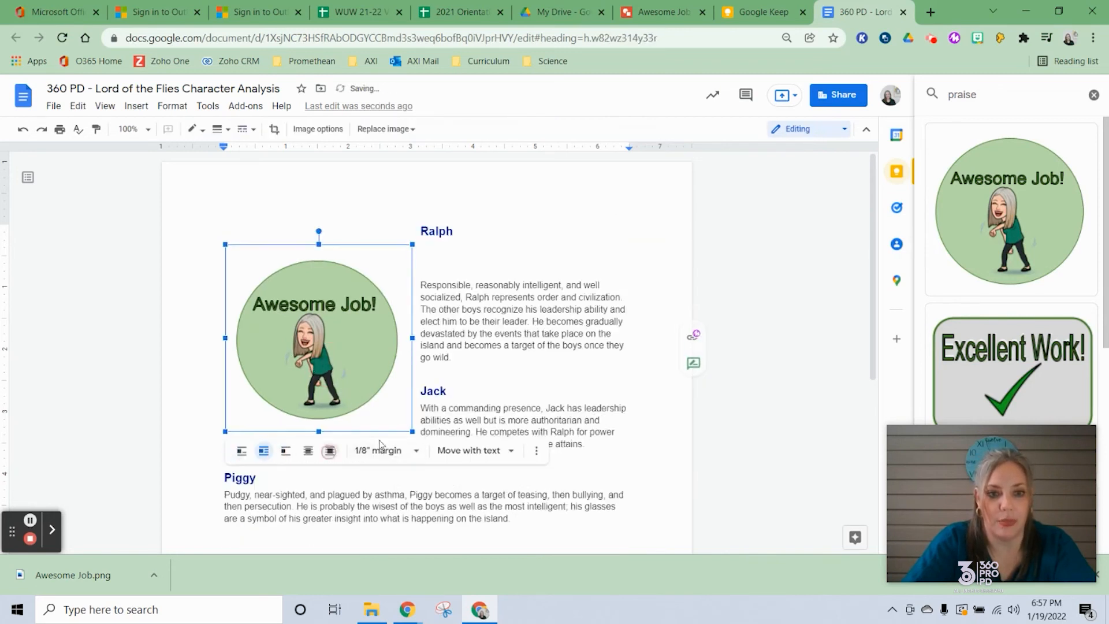
pyautogui.moveTo(413, 431); pyautogui.dragTo(326, 344)
pyautogui.moveTo(261, 275)
pyautogui.mouseDown()
pyautogui.moveTo(607, 196)
pyautogui.moveTo(629, 309)
pyautogui.mouseUp()
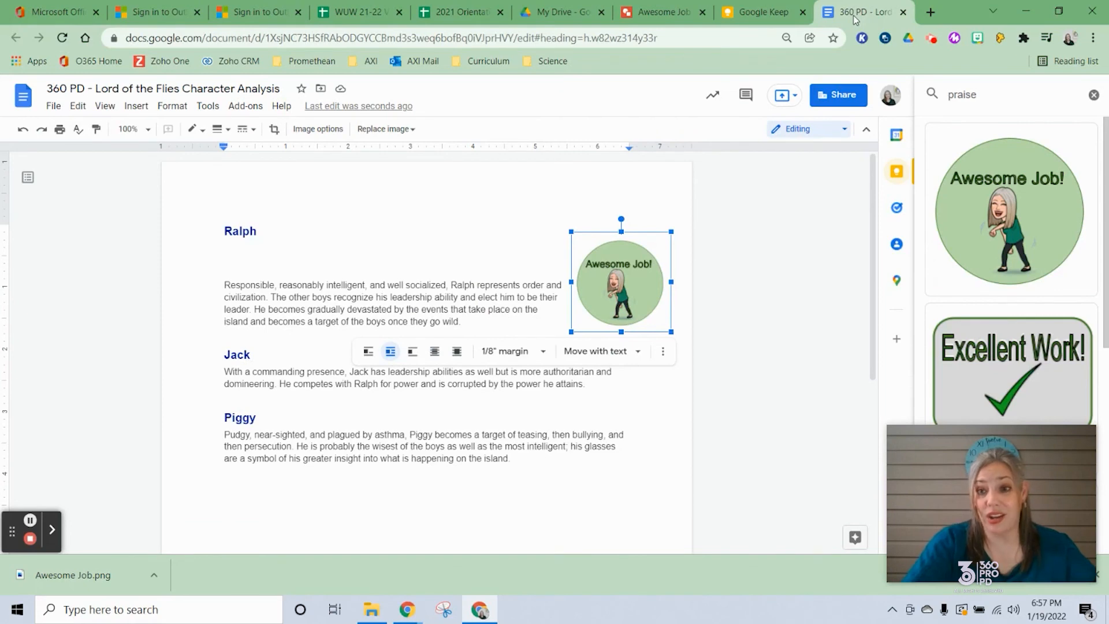
pyautogui.click(659, 12)
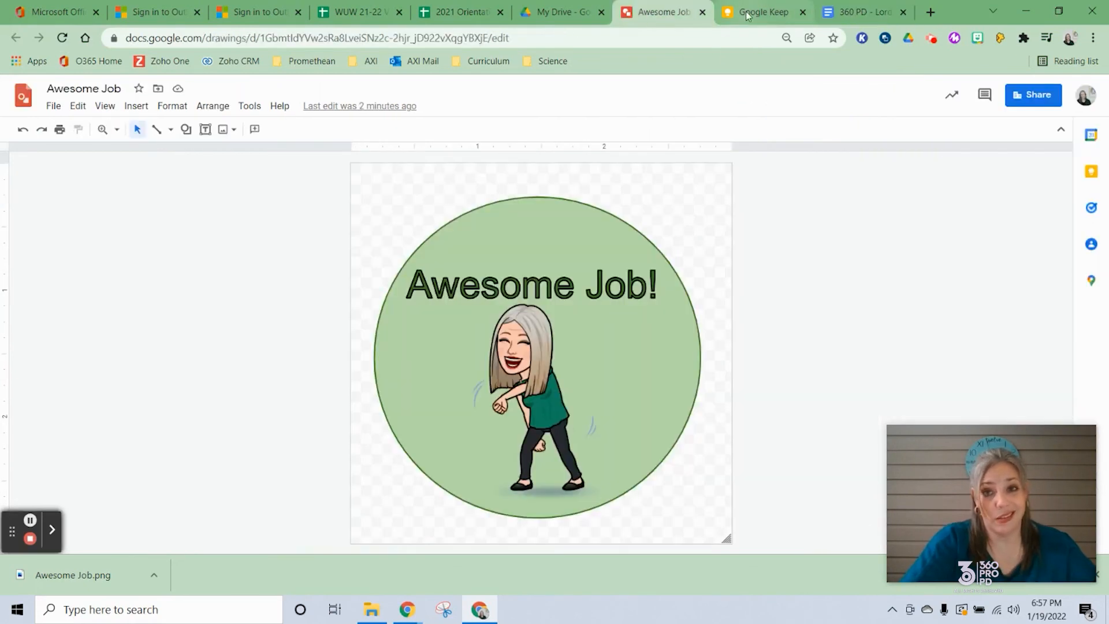
# - Return to the Google Keep Praise notes showing the Awesome Job sticker first
pyautogui.click(747, 14)
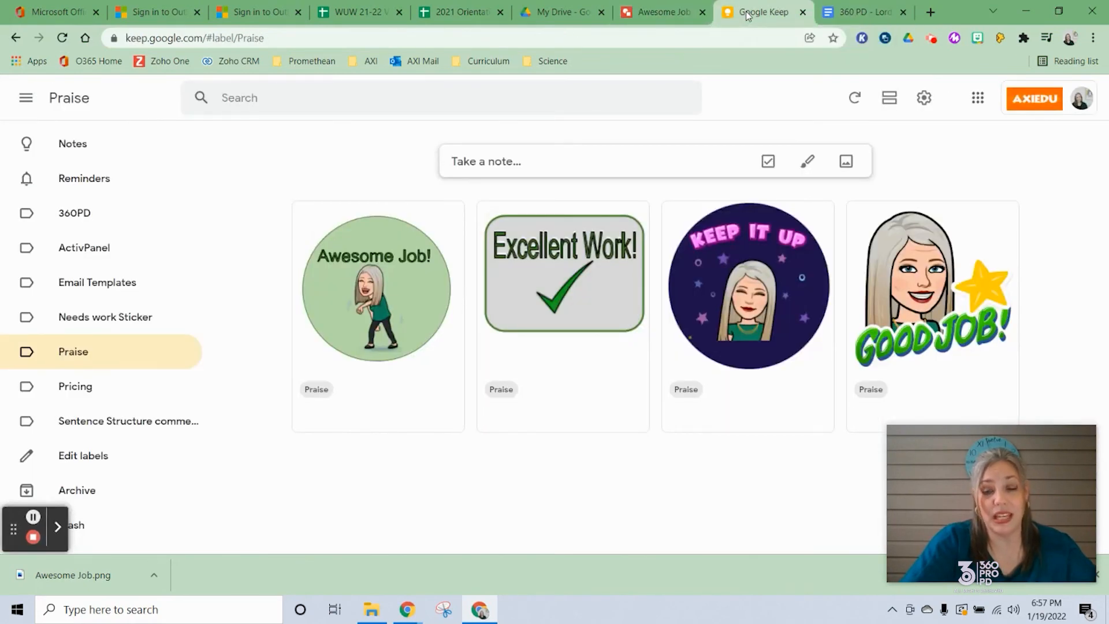